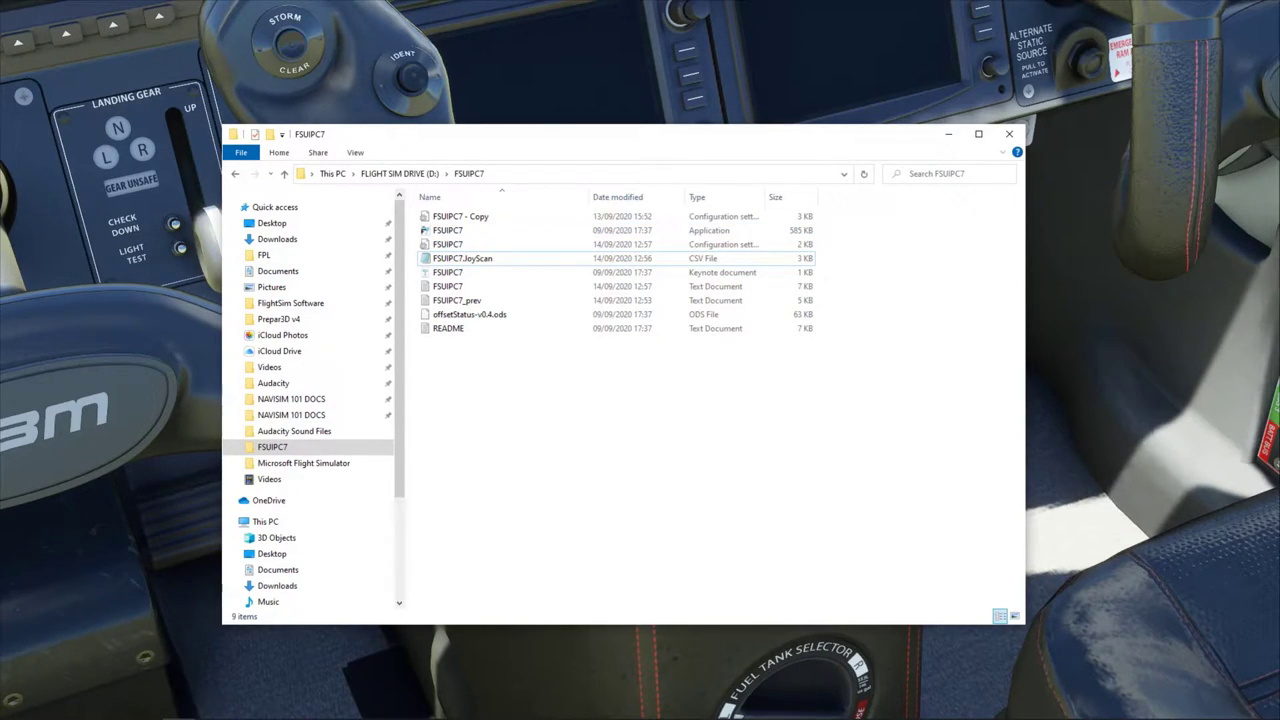
Launch FSUIPC7 from its program folder, minimize the folder window and open the axis assignments.
double_click(640, 231)
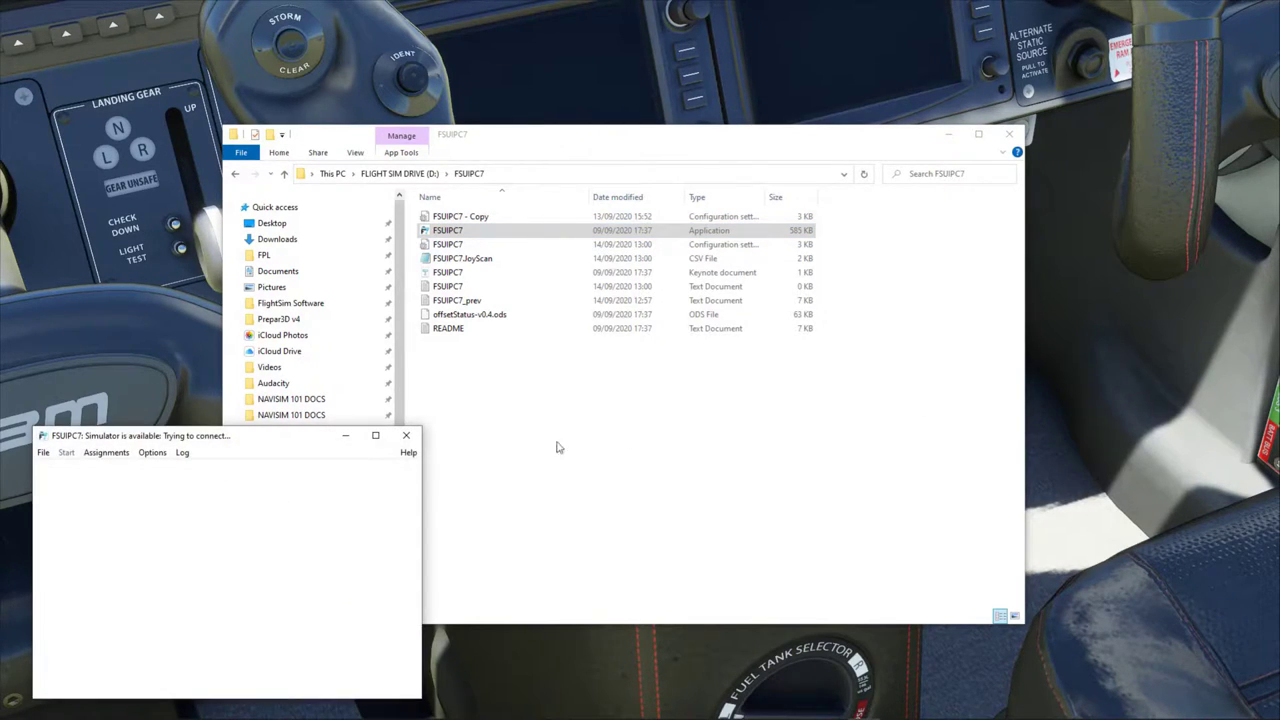
left_click(946, 133)
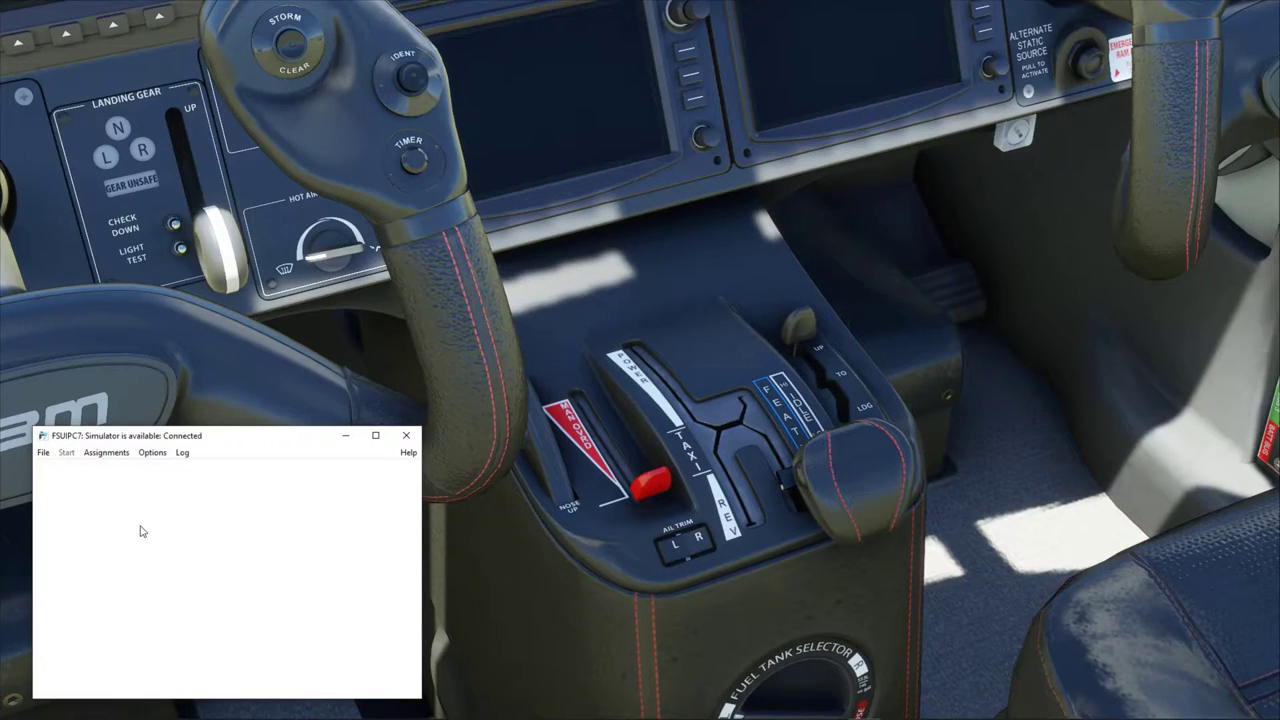
left_click(106, 452)
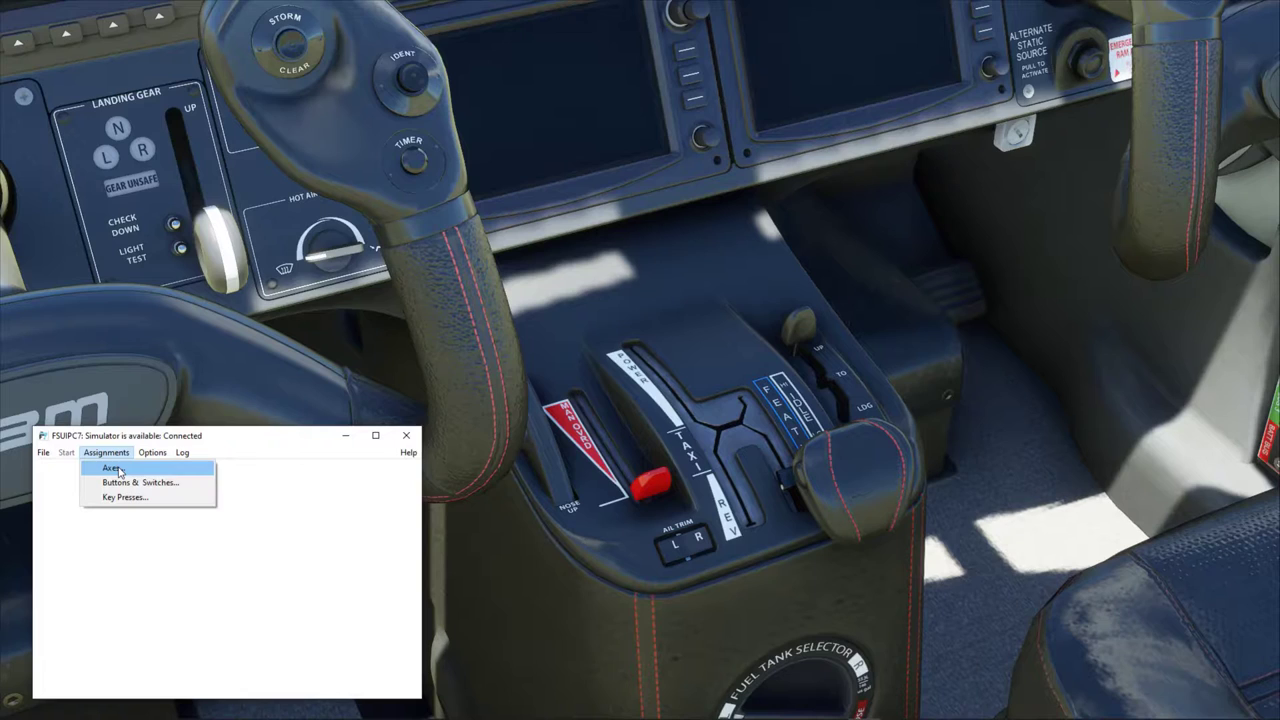
left_click(112, 468)
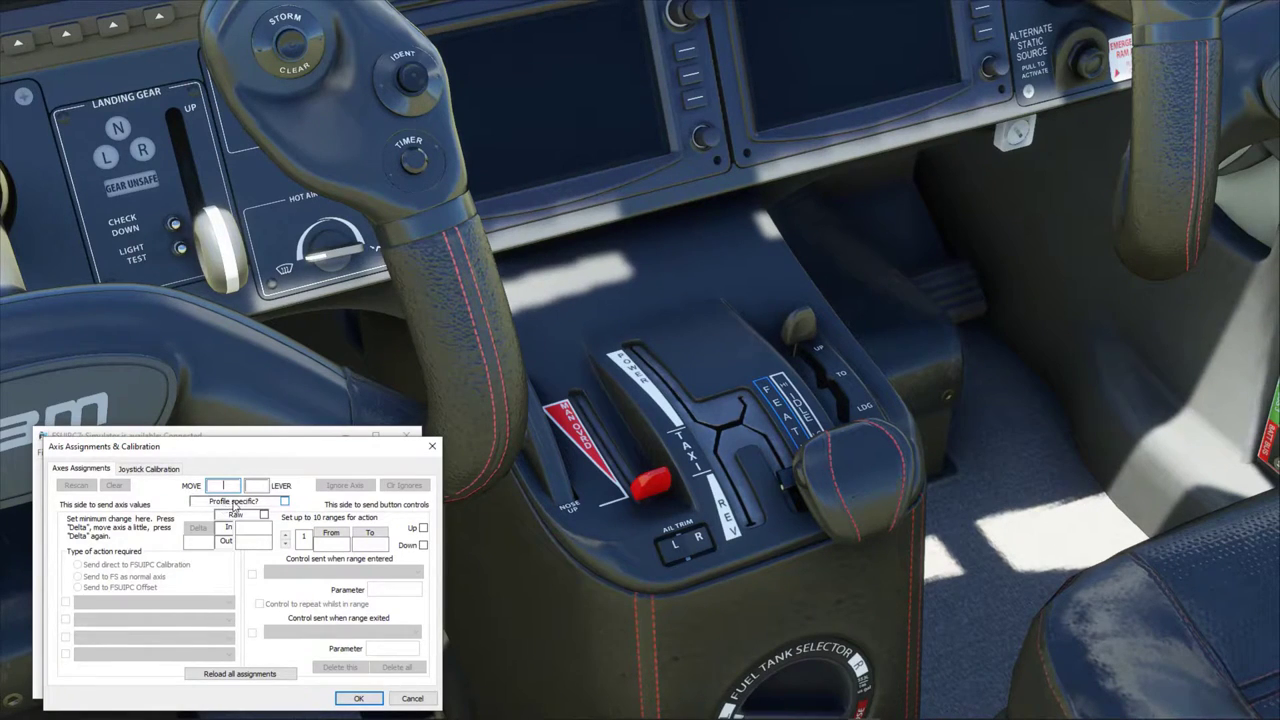
Make the axis assignments profile specific with a new controls profile named TBM930, without applying the general assignments.
left_click(285, 501)
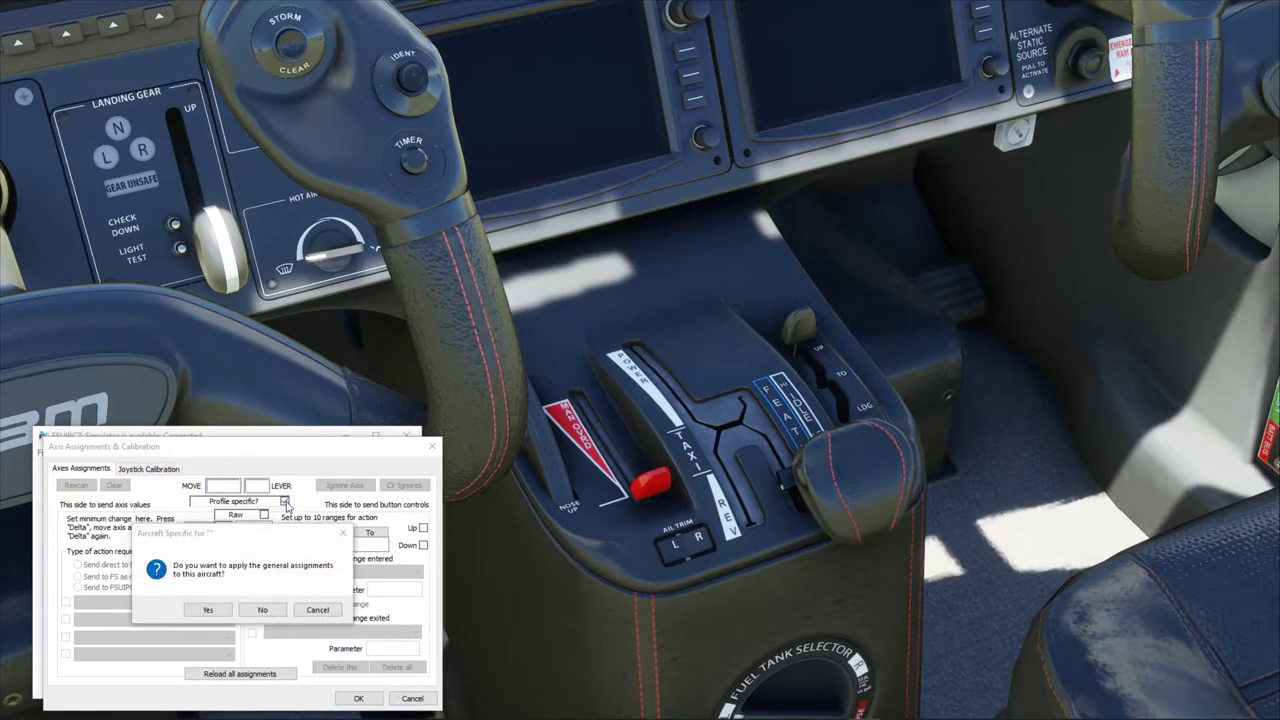
left_click(263, 609)
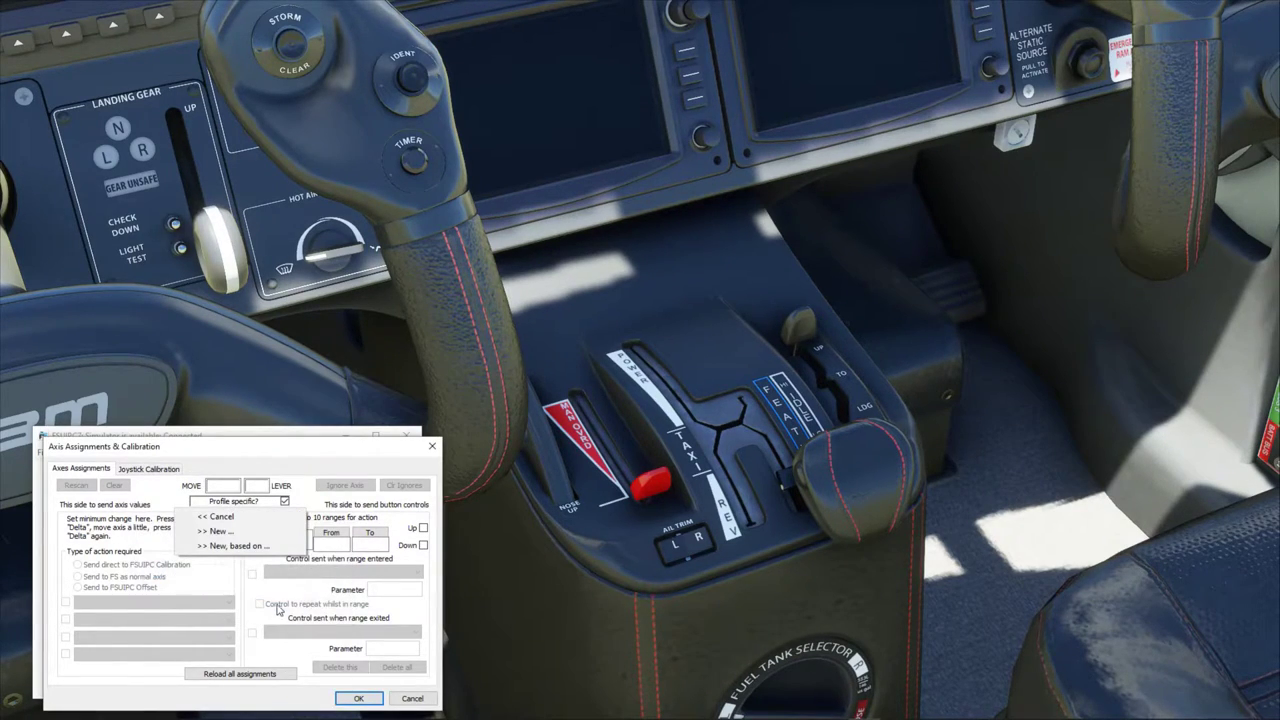
left_click(218, 531)
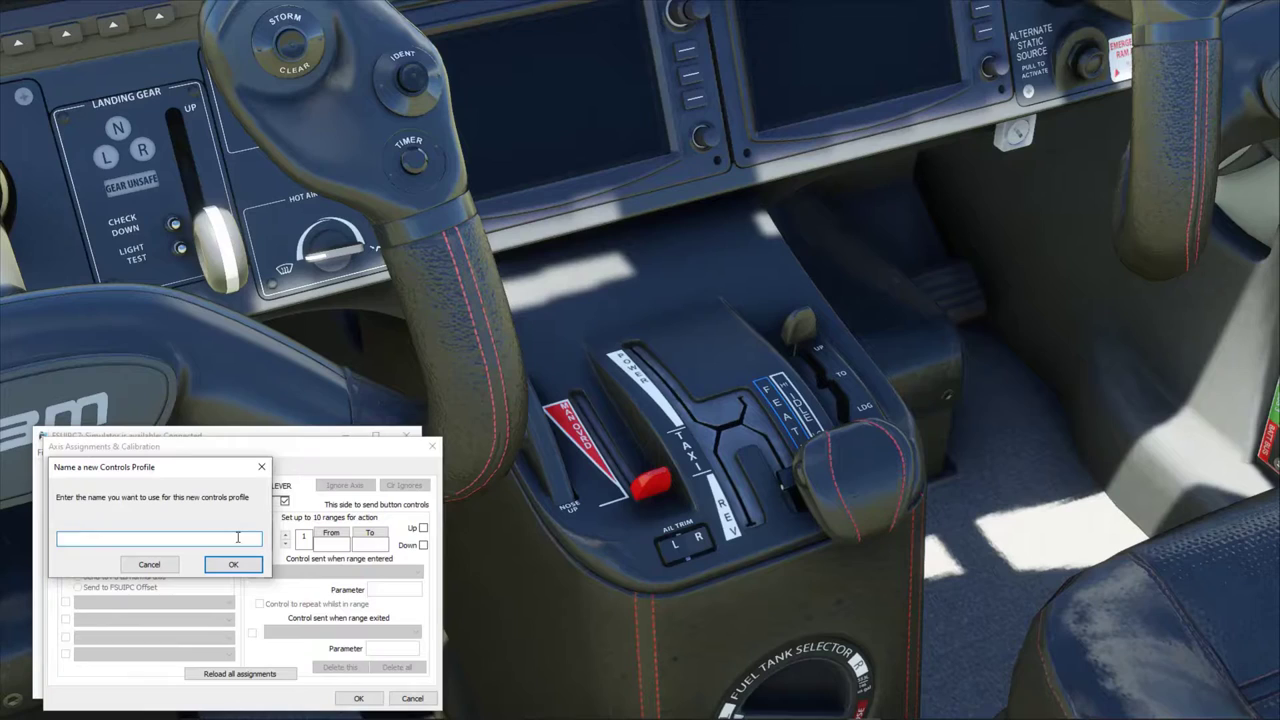
right_click(206, 542)
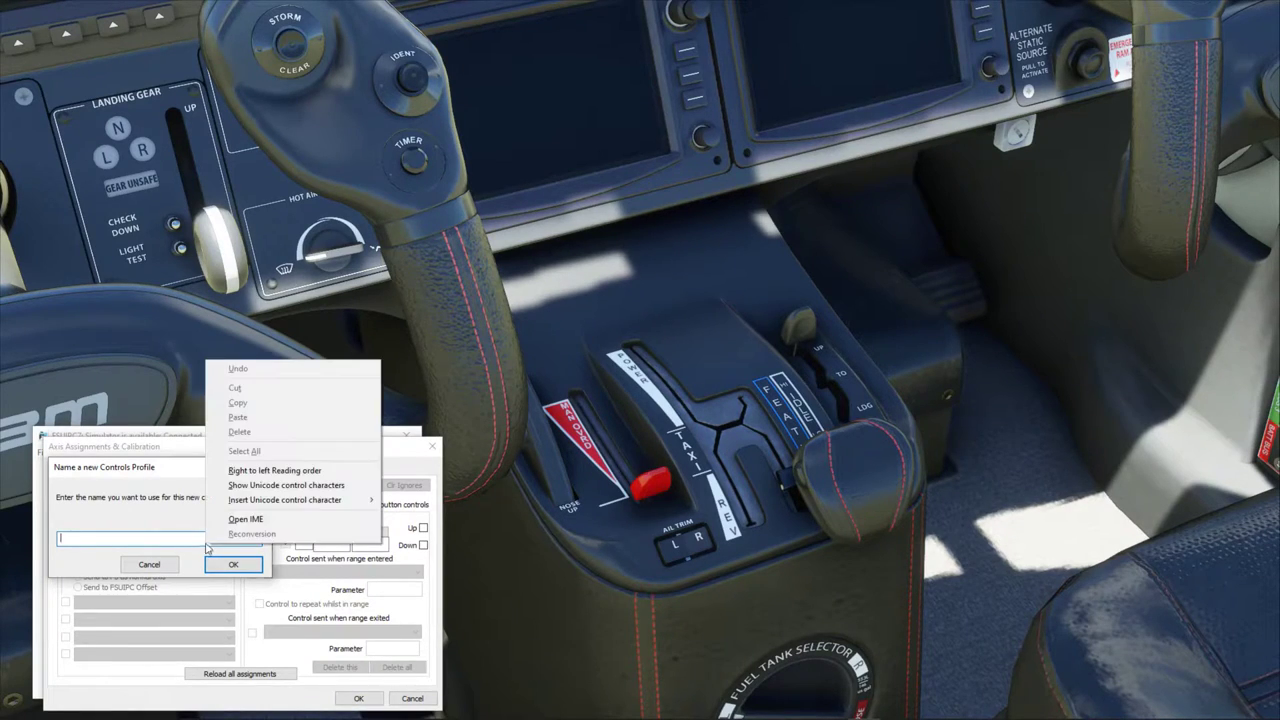
left_click(169, 531)
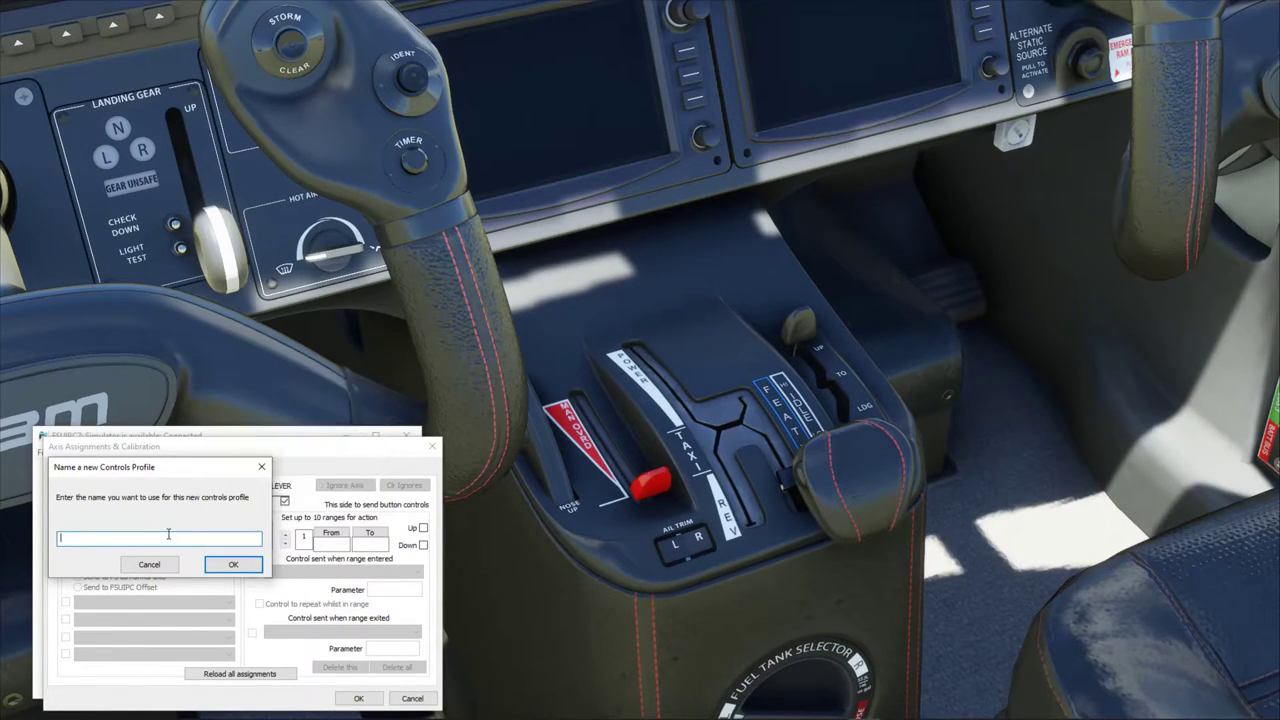
type("T")
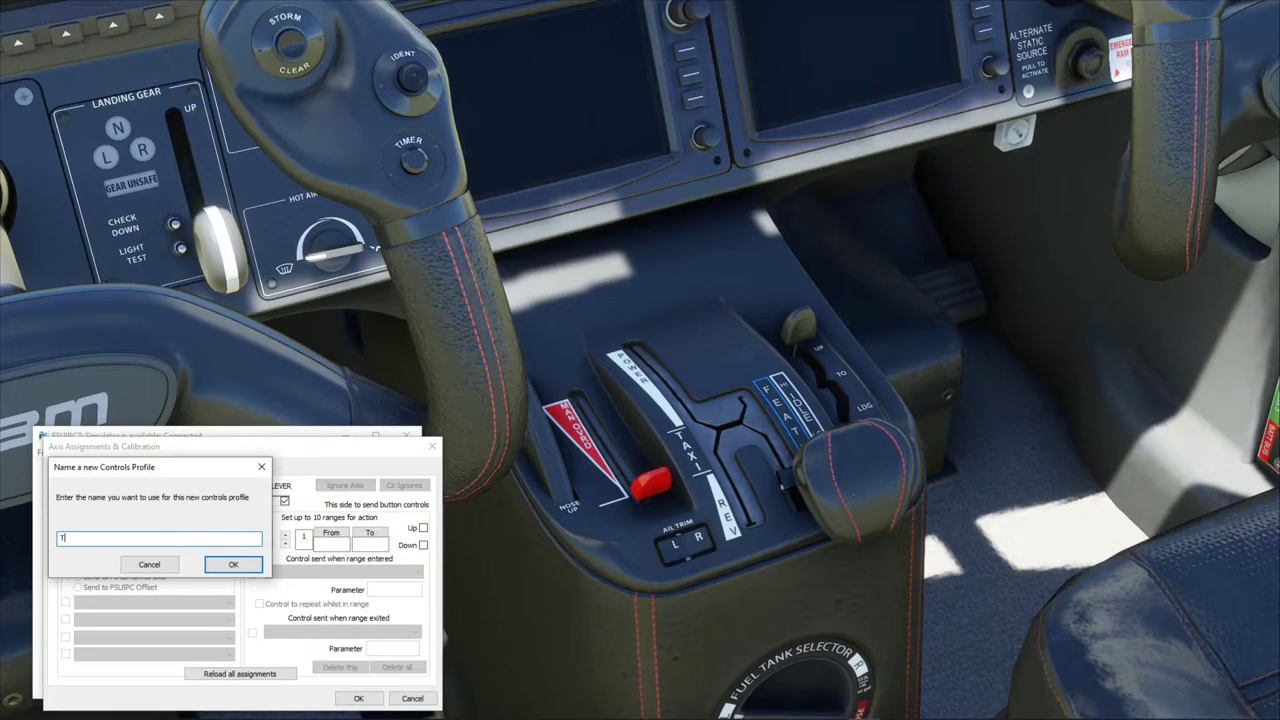
type("BM")
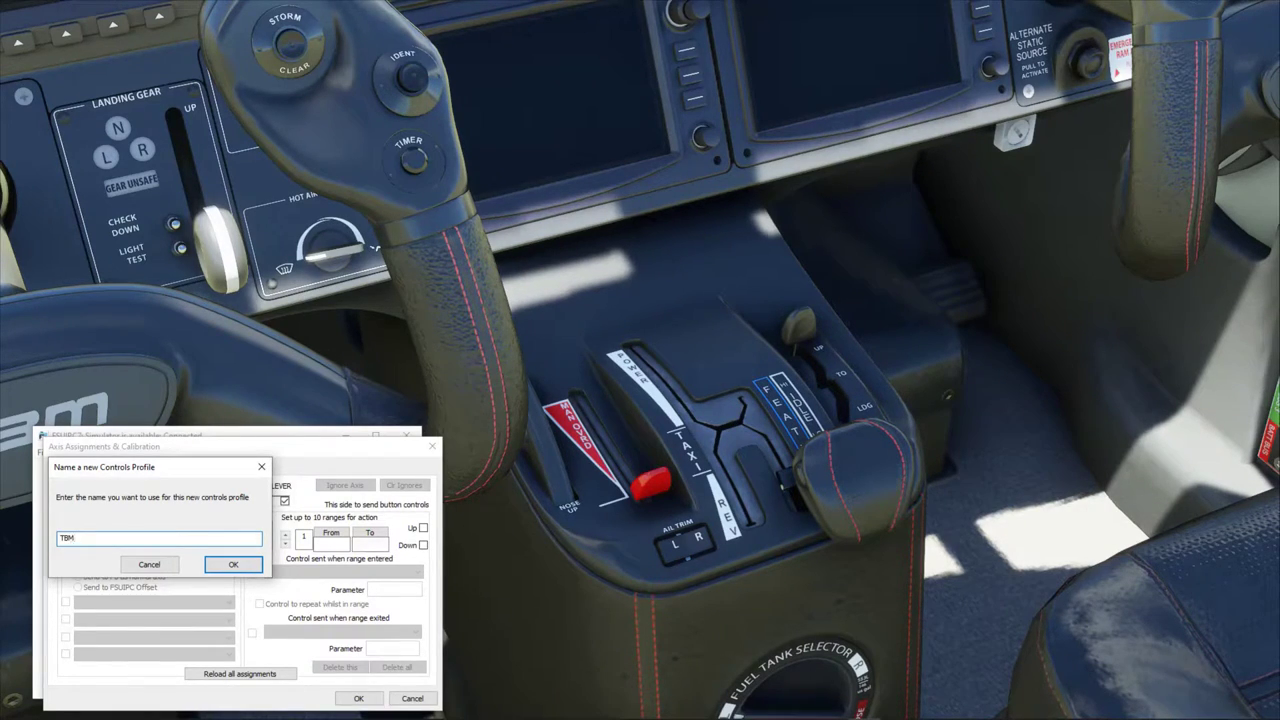
type("930")
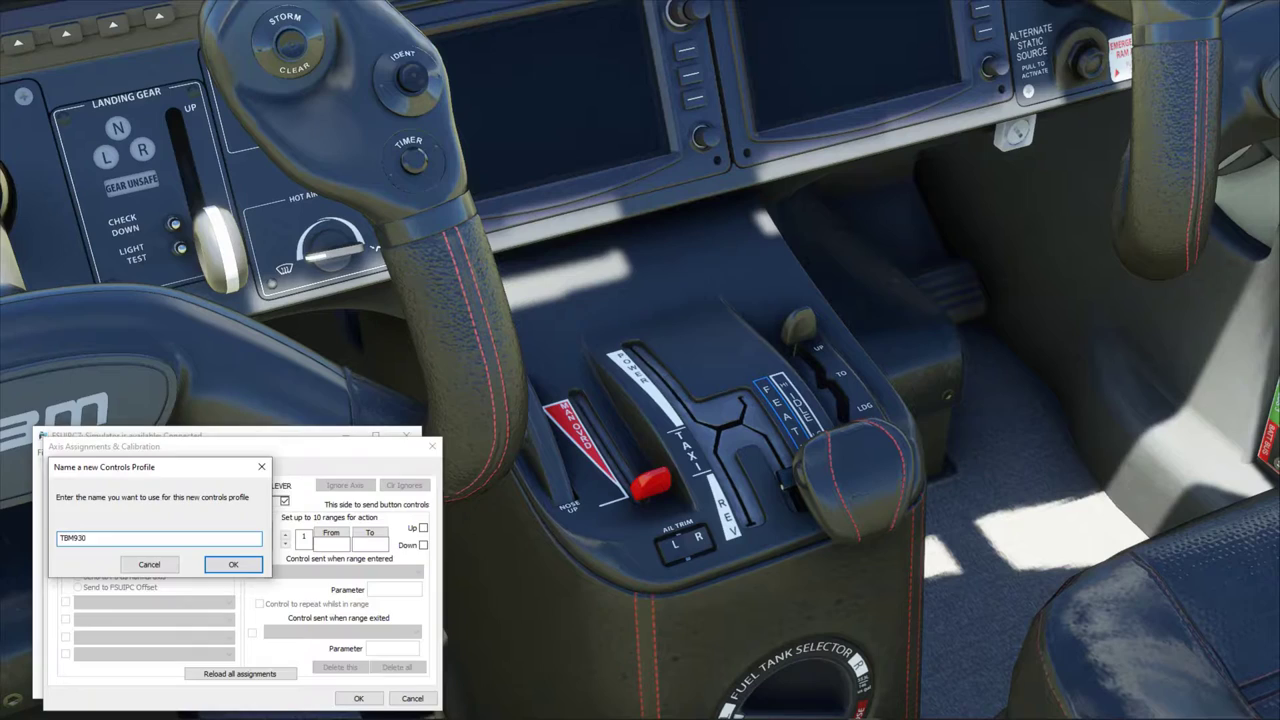
key("Return")
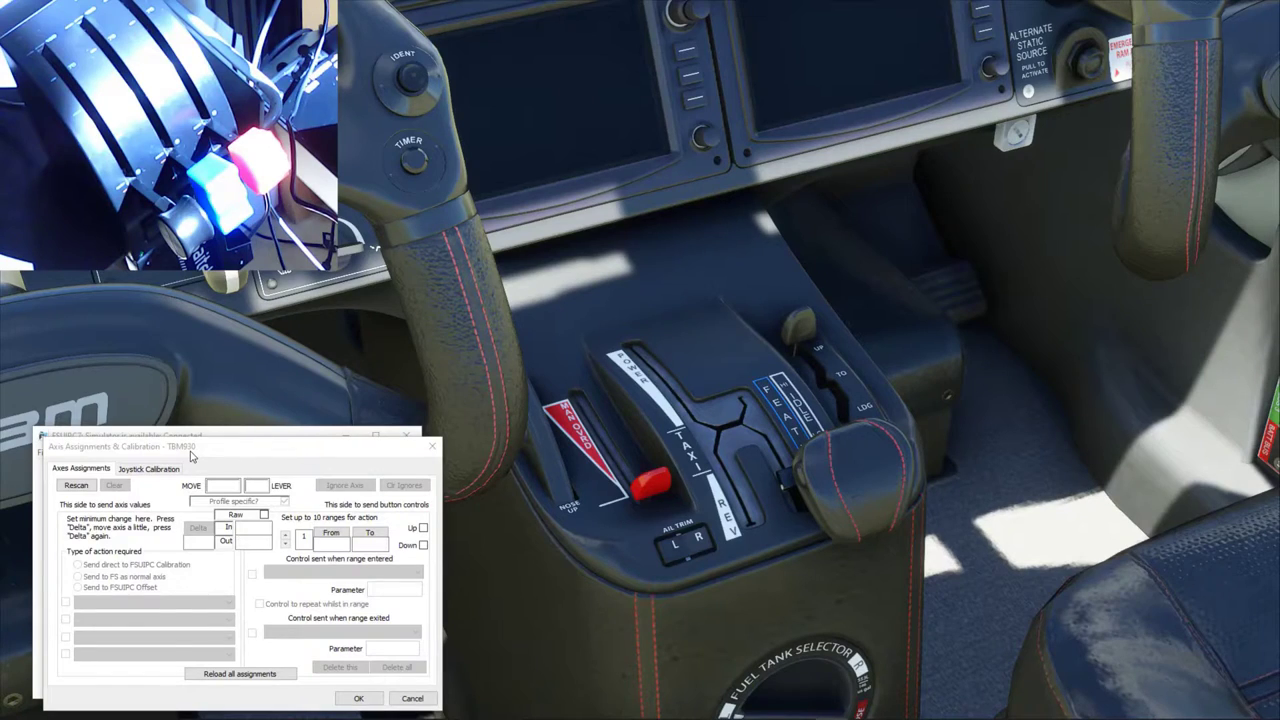
Rescan for the throttle lever's X axis, assign it to Axis Throttle1 Set as a normal FS axis and save the assignment.
left_click(191, 456)
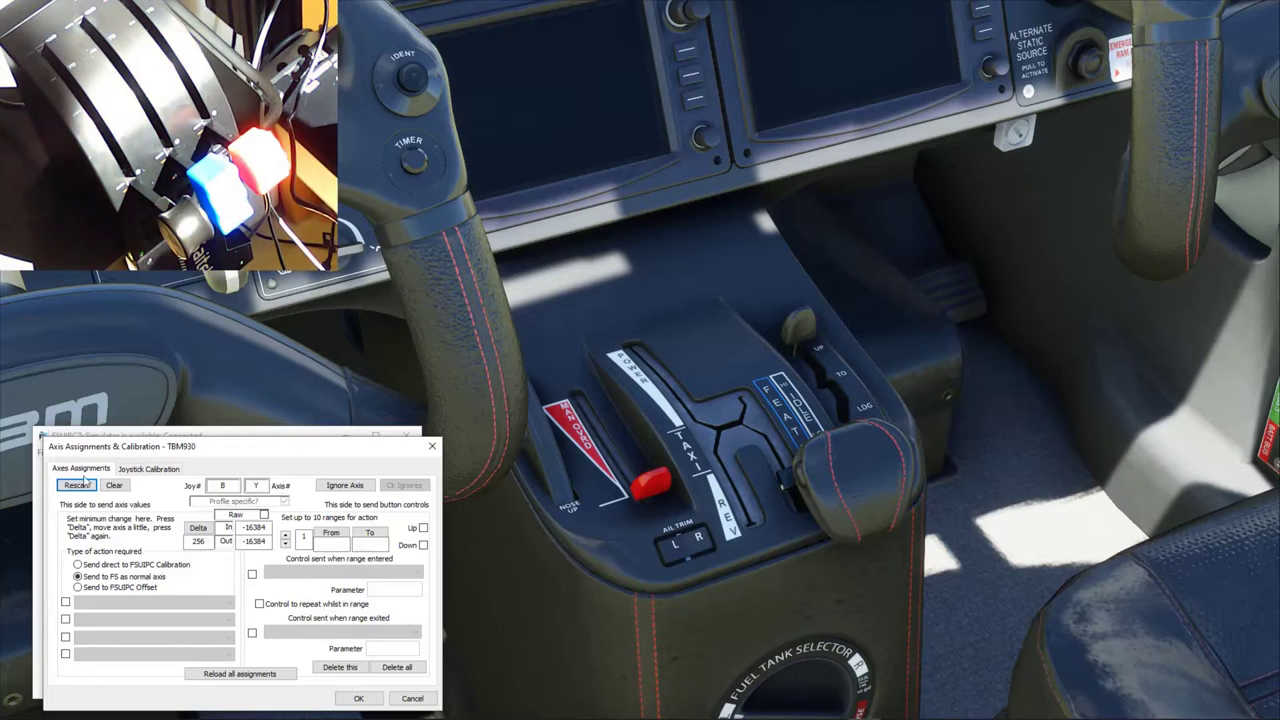
left_click(76, 485)
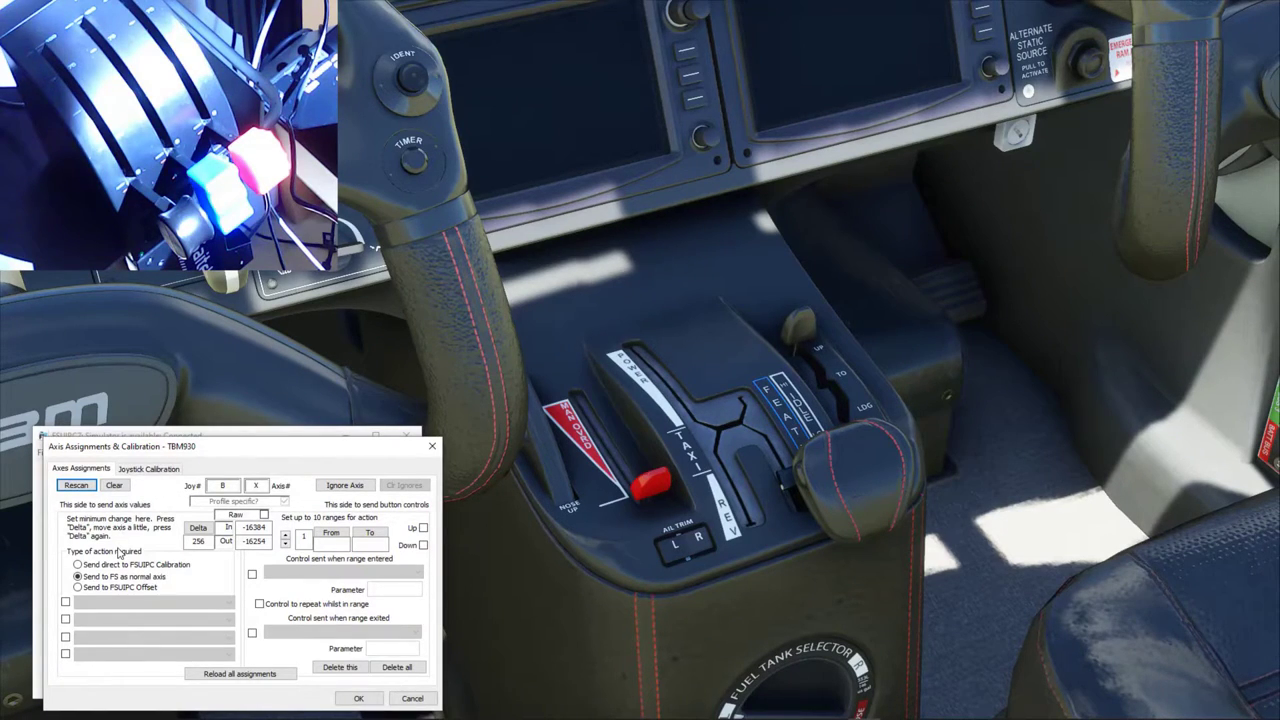
left_click(66, 603)
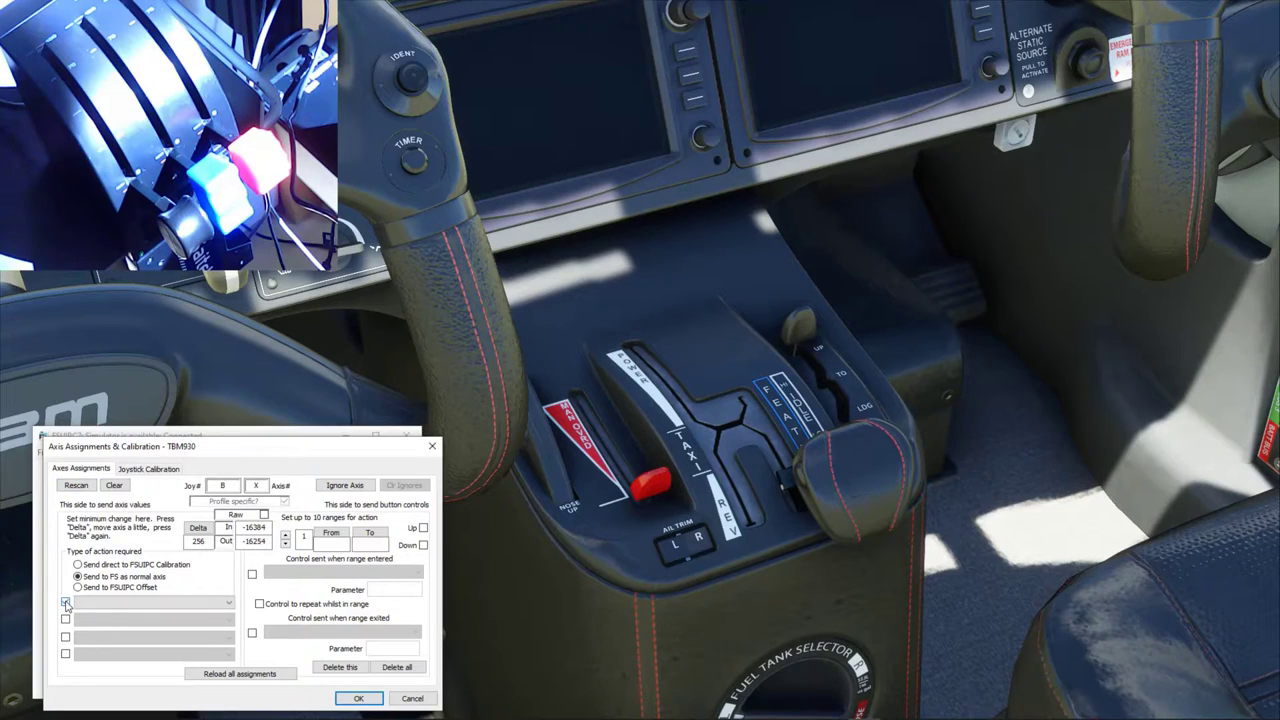
left_click(200, 604)
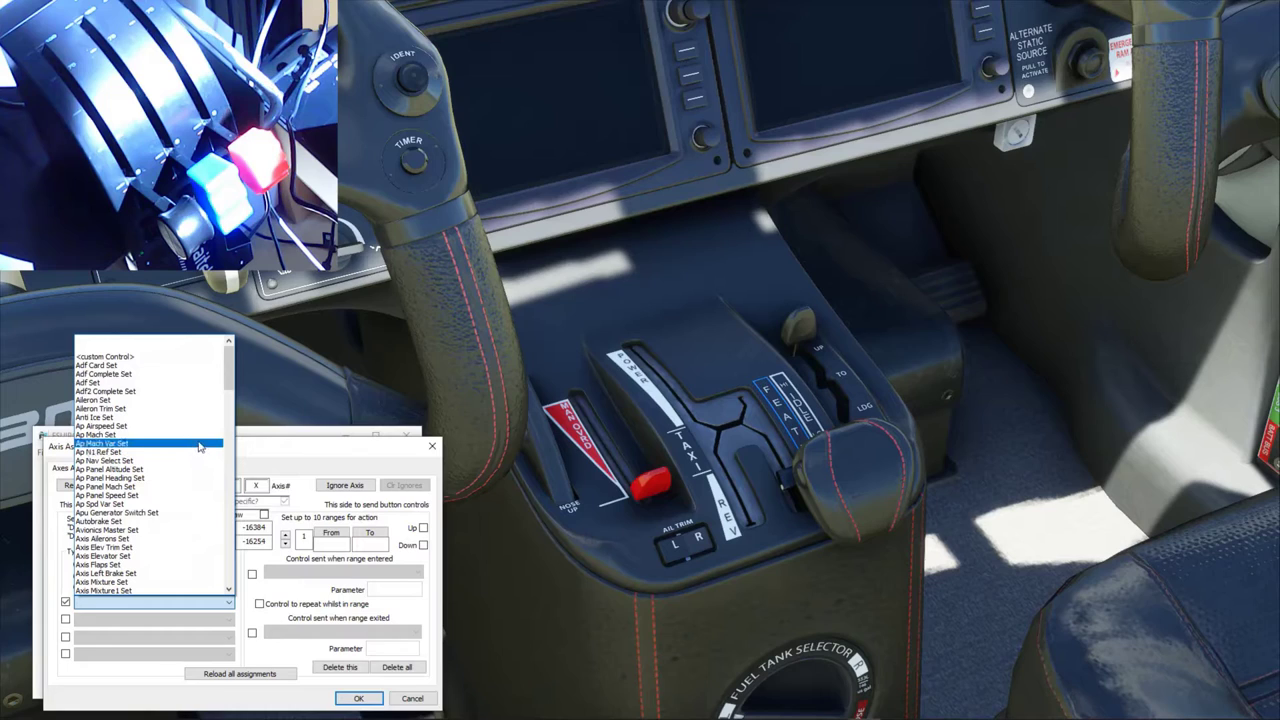
scroll(196, 456, "down", 3)
scroll(195, 460, "down", 8)
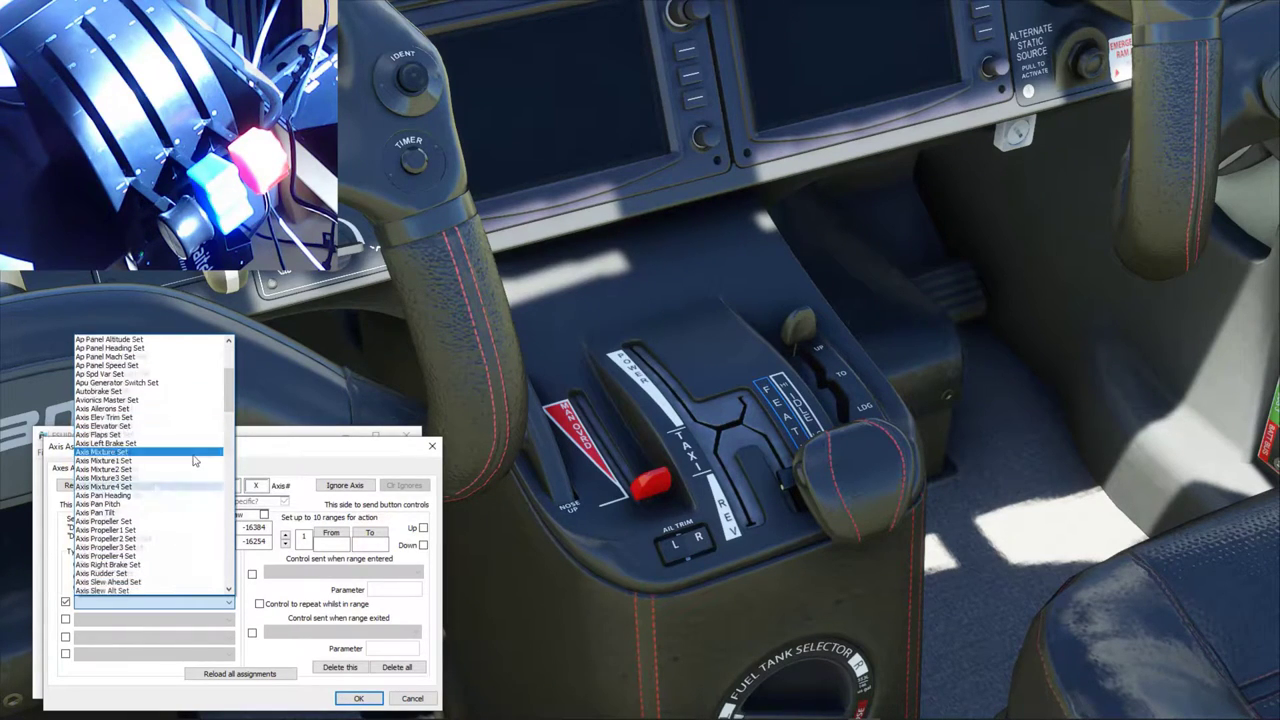
left_click(150, 405)
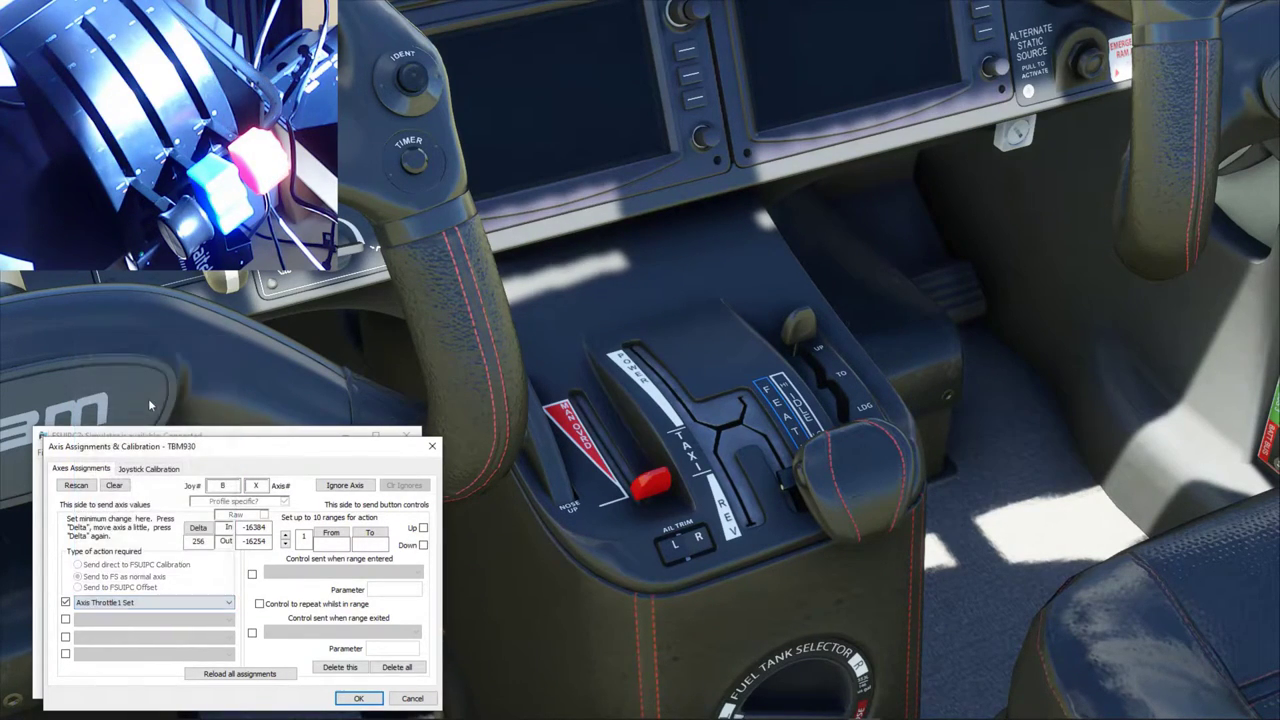
left_click(364, 699)
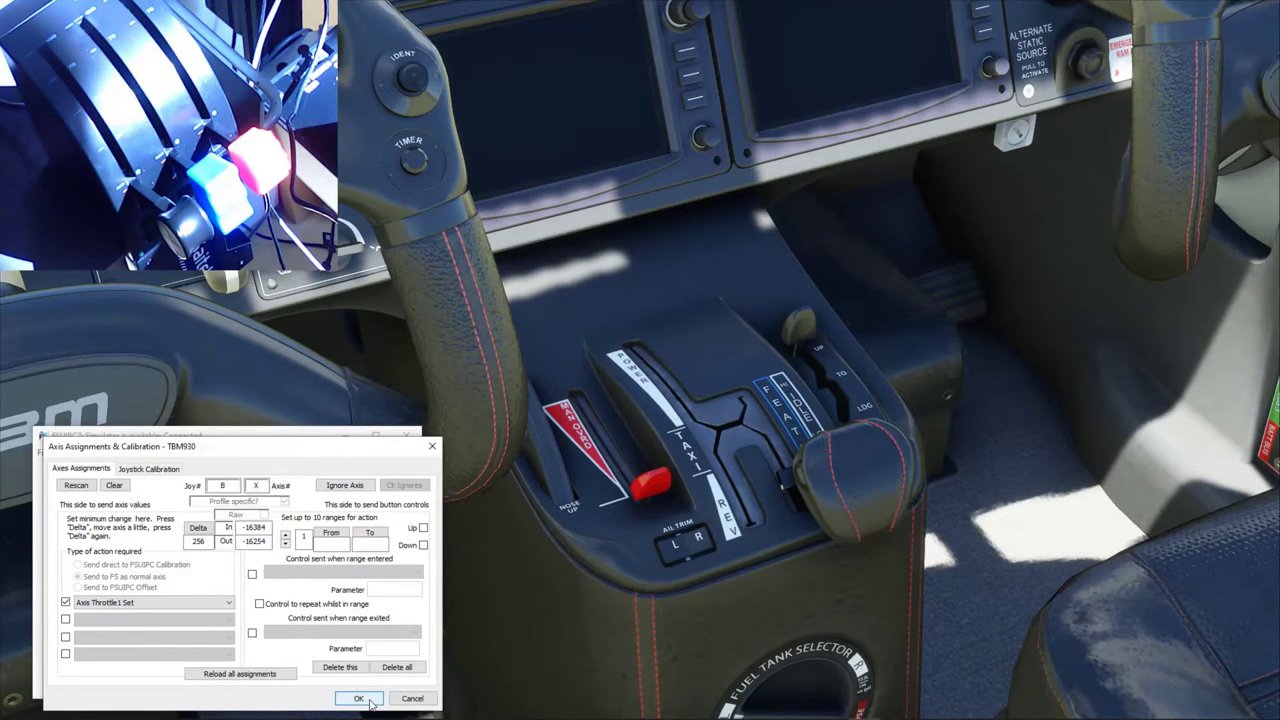
left_click(366, 699)
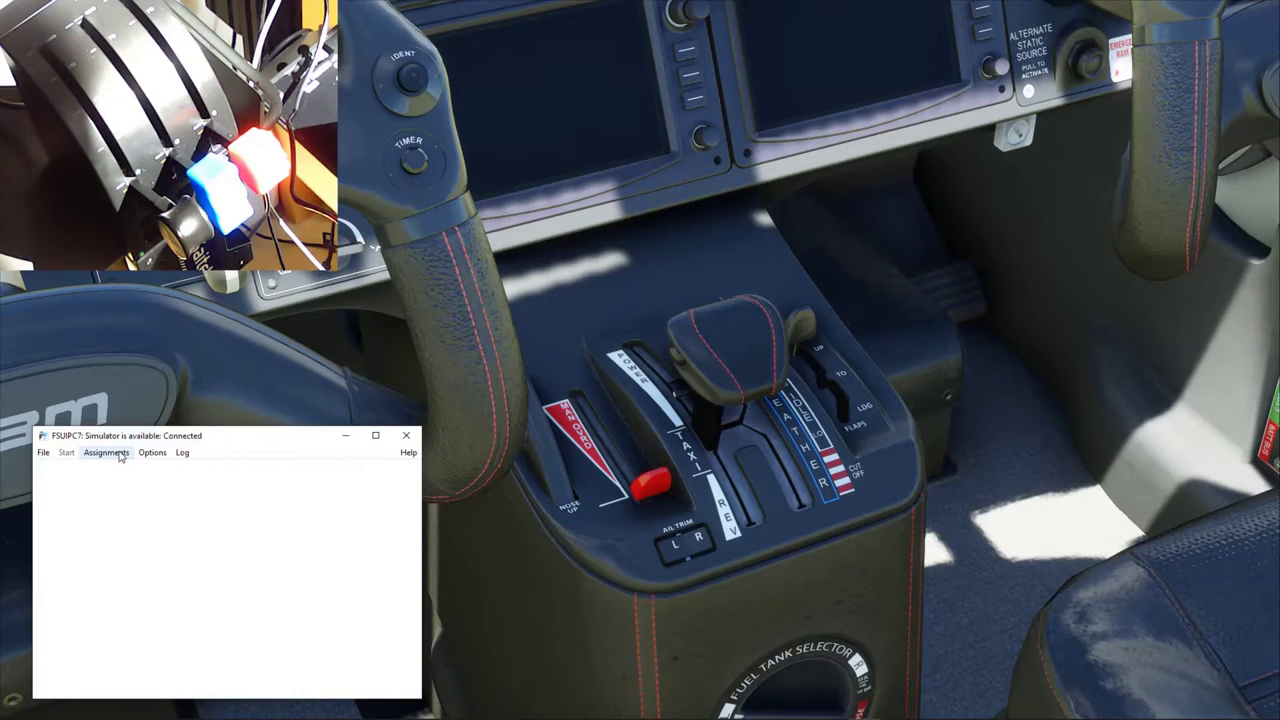
Reopen the axis assignments, rescan for the lever's Y axis, assign it to Axis Propeller1 Set and save the assignment.
left_click(120, 456)
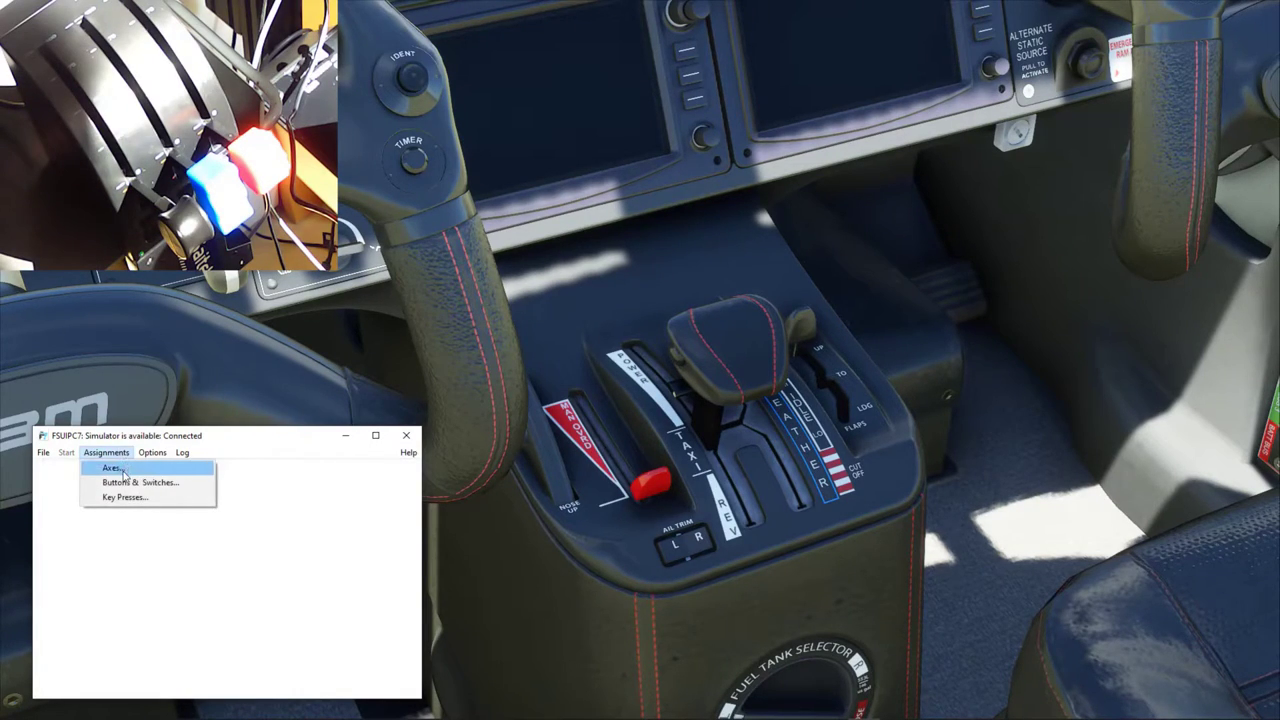
left_click(123, 469)
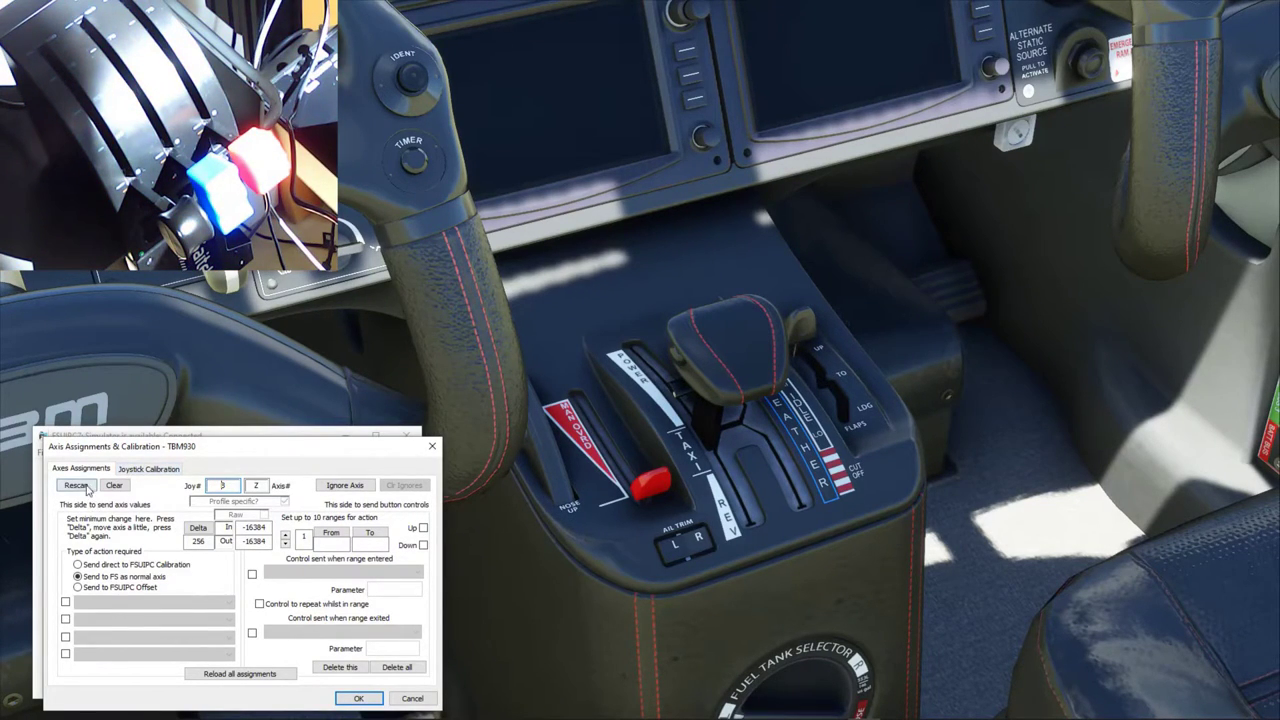
left_click(76, 485)
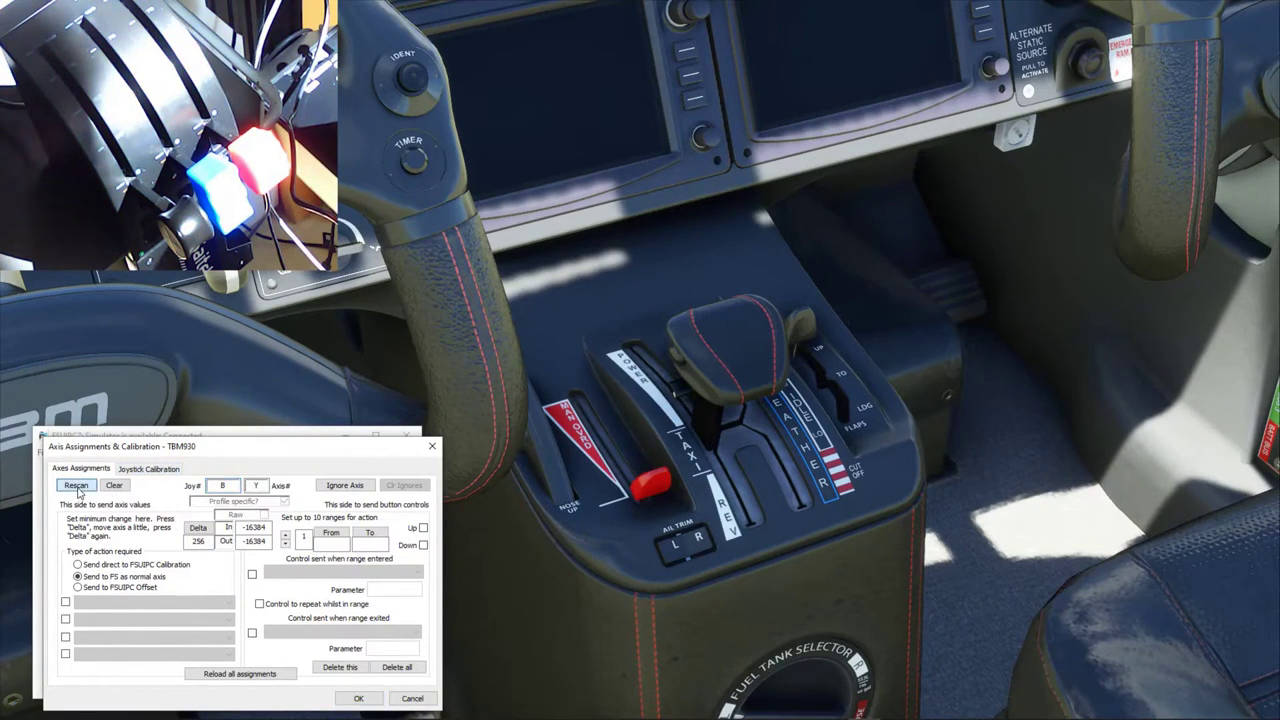
left_click(66, 603)
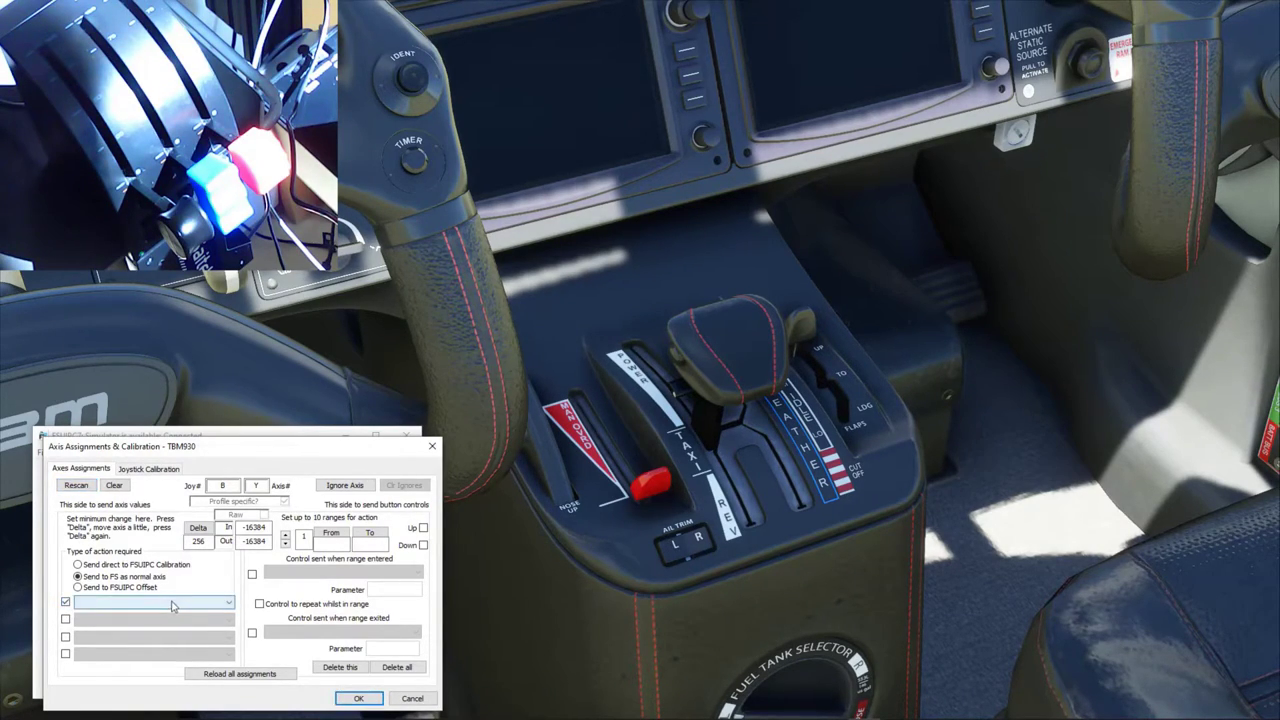
left_click(187, 604)
scroll(197, 470, "down", 4)
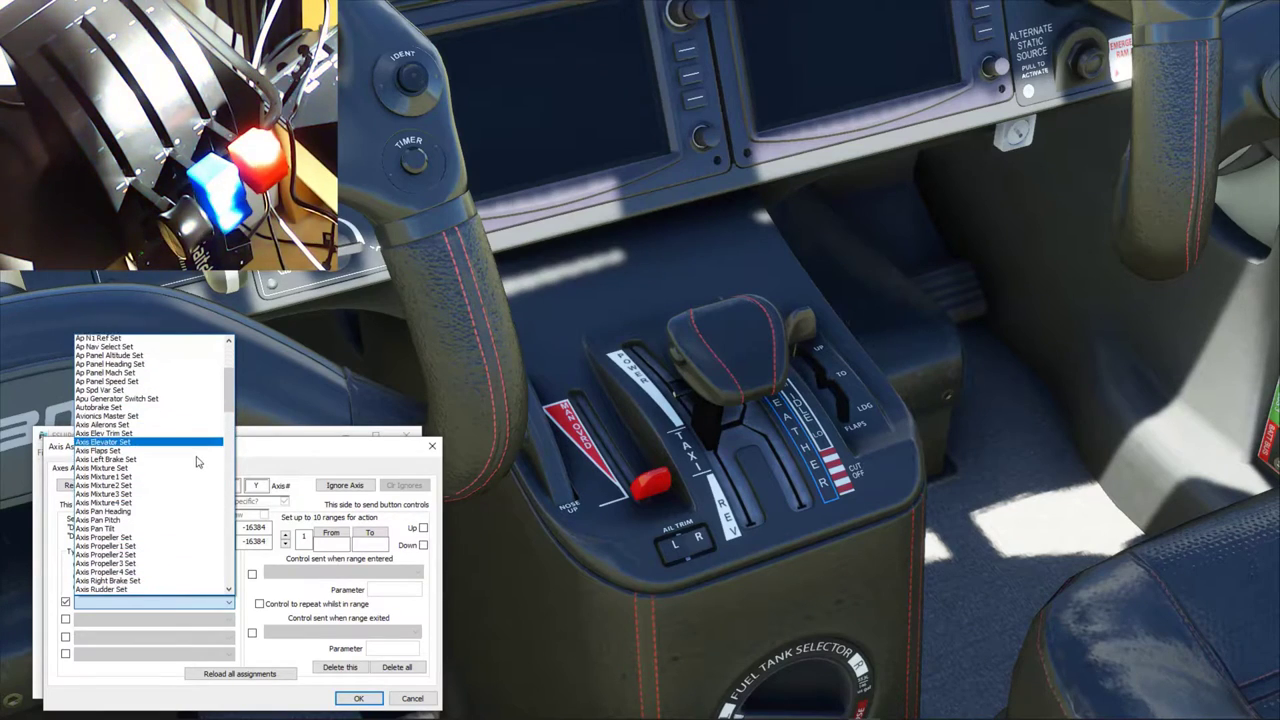
scroll(190, 495, "down", 3)
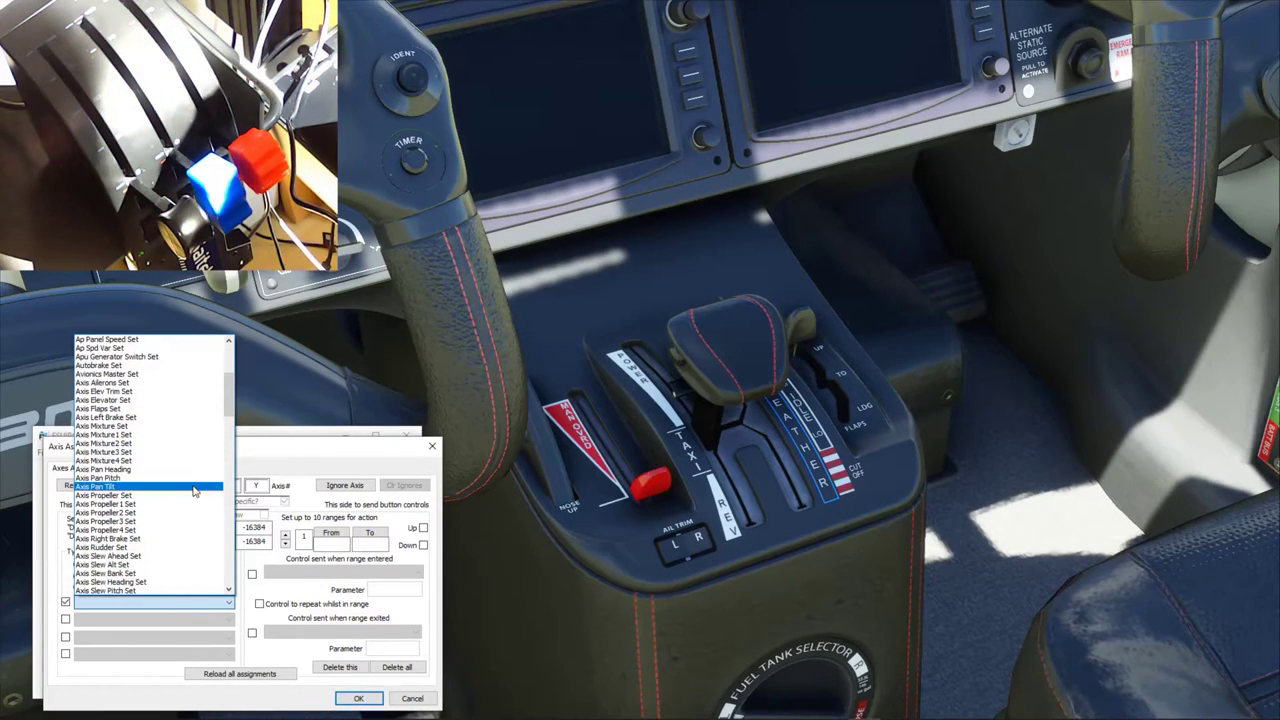
scroll(182, 515, "down", 1)
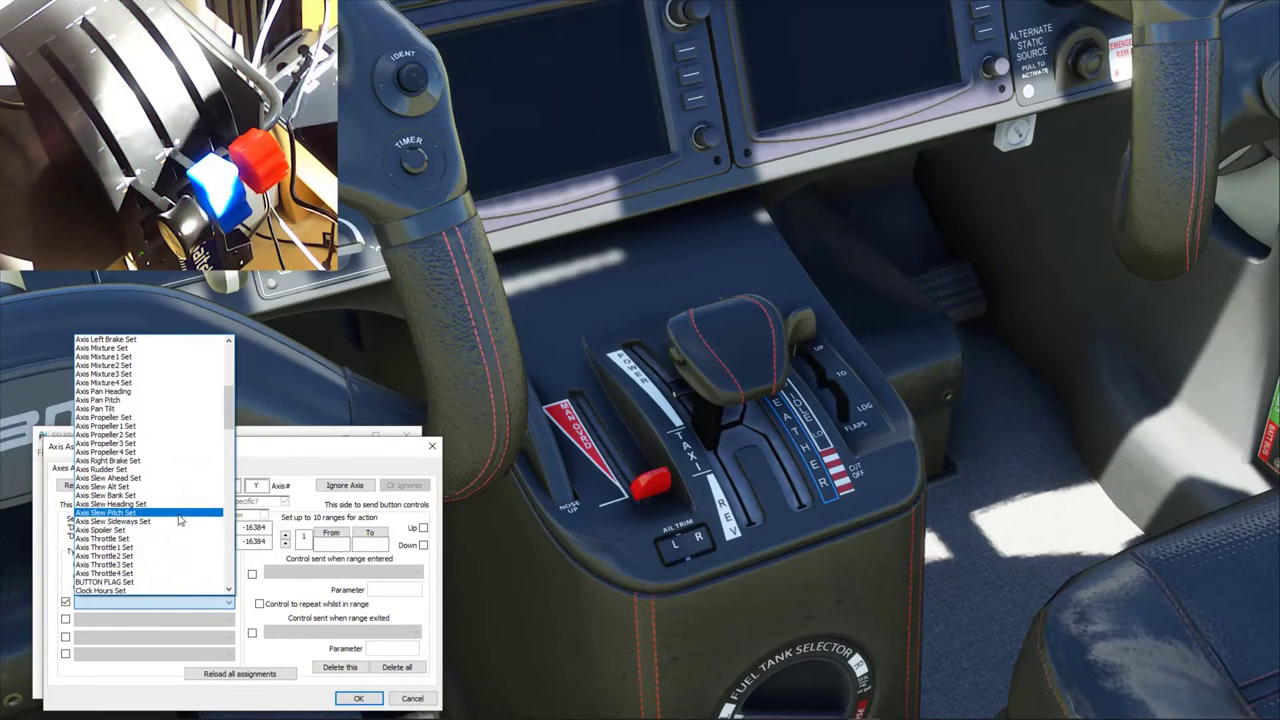
left_click(131, 427)
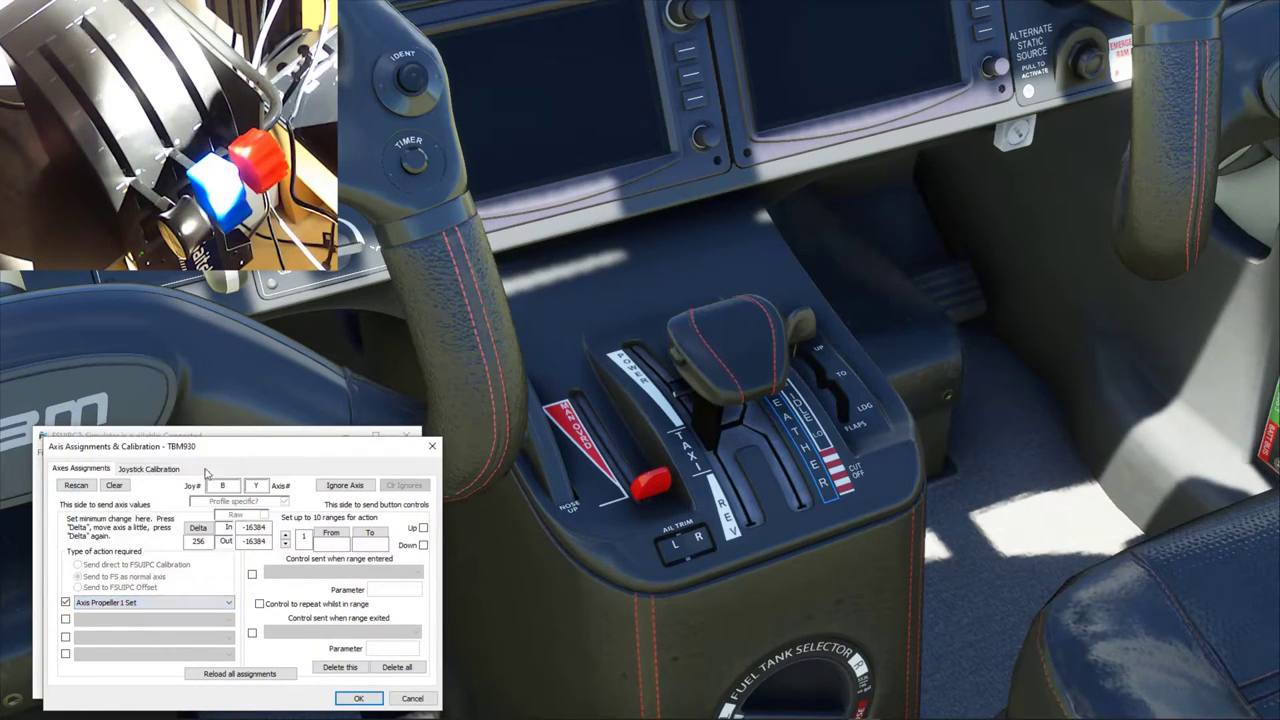
left_click(359, 698)
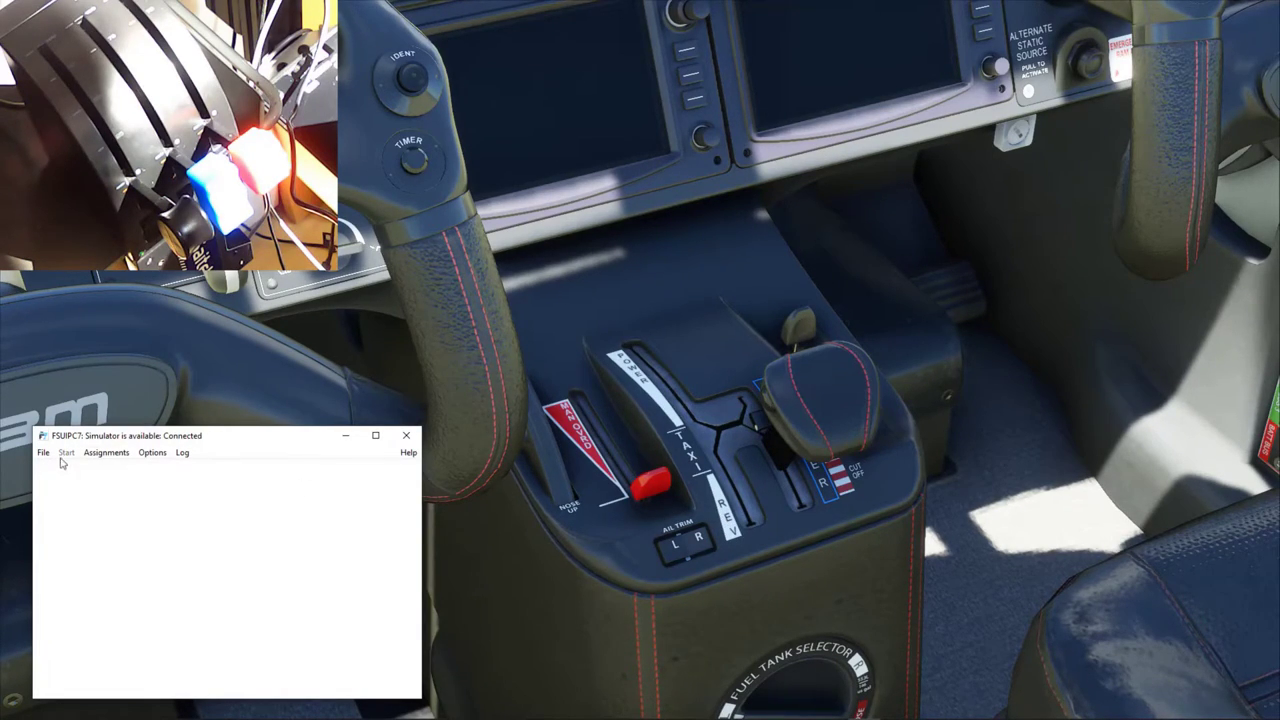
Open the button and switch assignments, make throttle quadrant button 6 specific to the TBM930 profile and enable it for FS control.
left_click(117, 455)
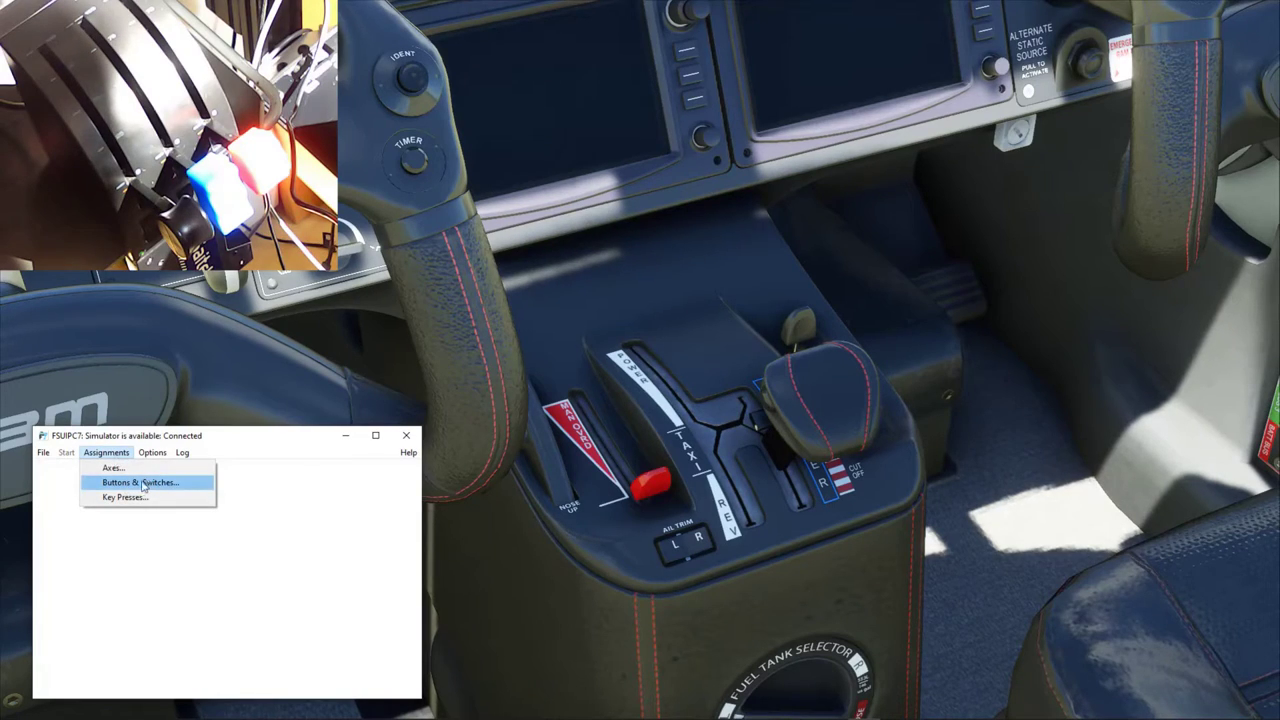
left_click(140, 483)
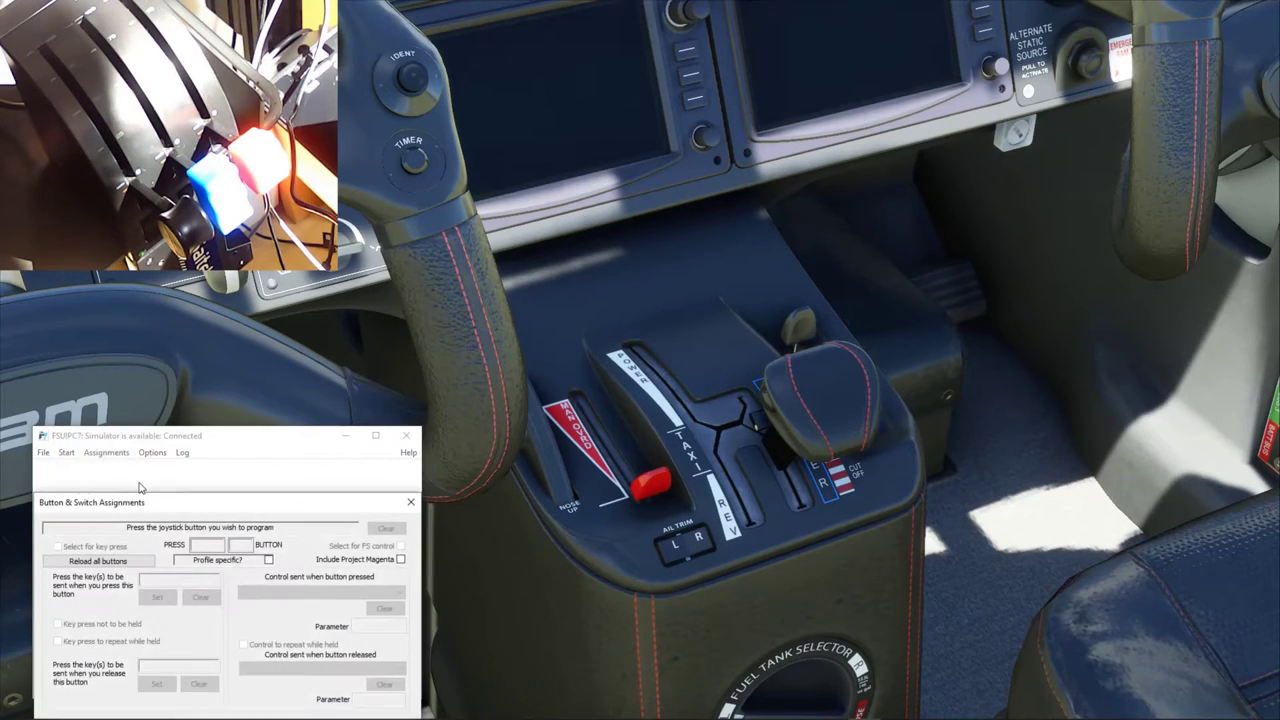
left_click_drag(200, 502, 198, 459)
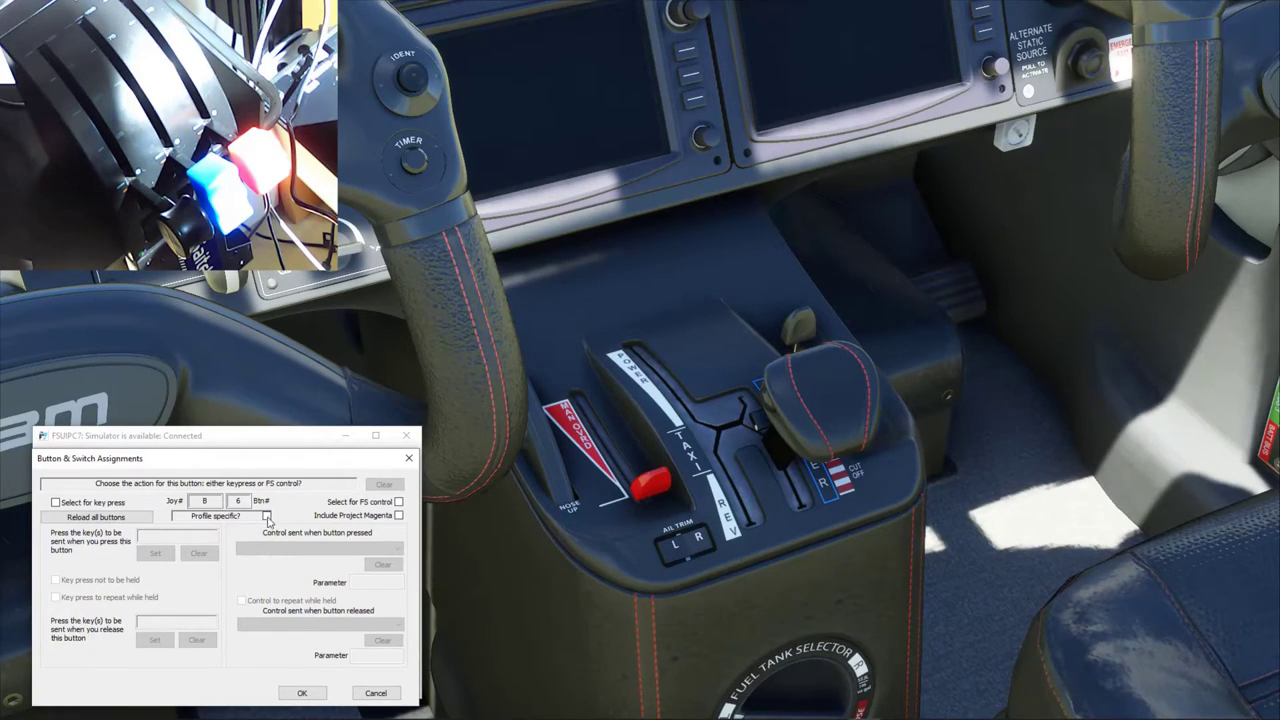
left_click(266, 516)
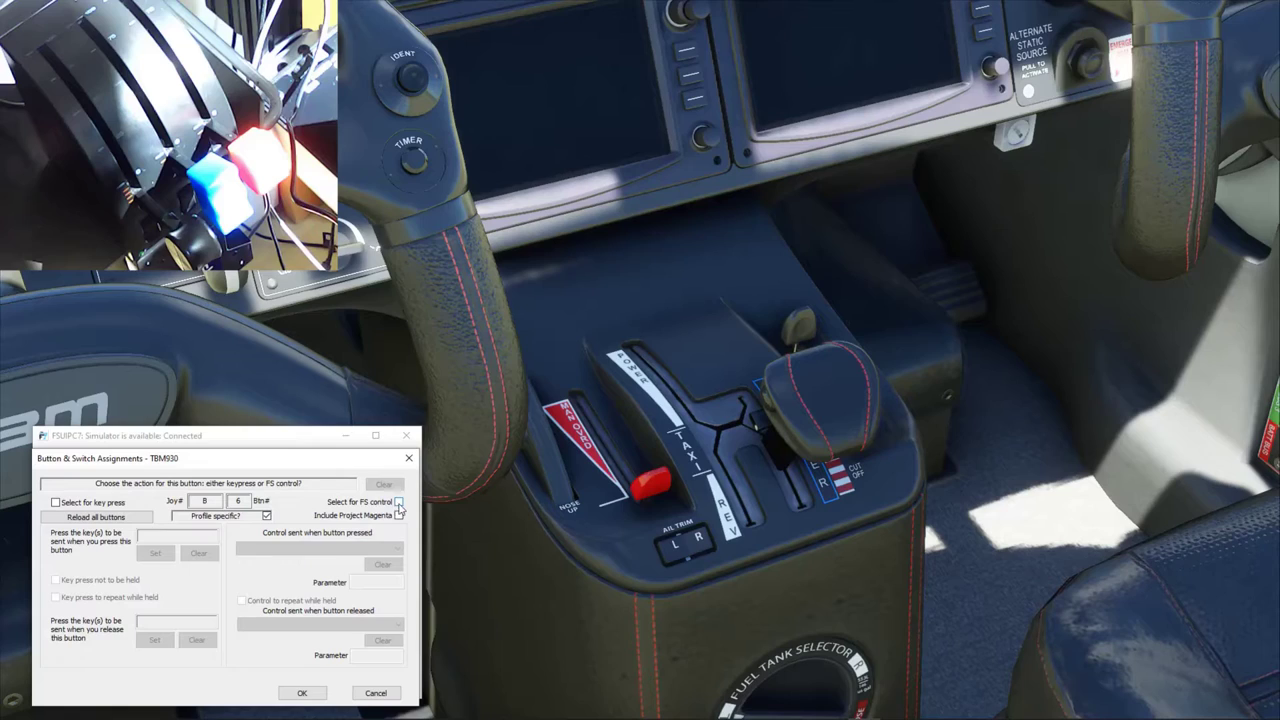
left_click(399, 503)
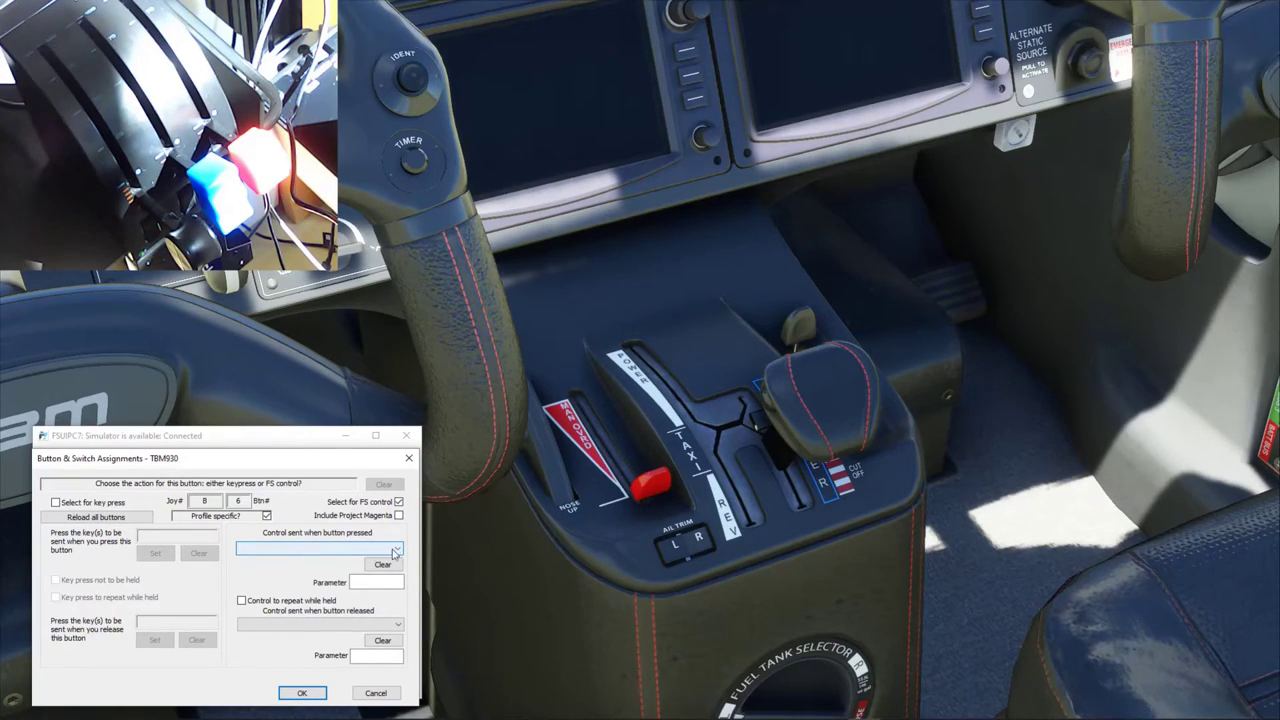
Assign Throttle1 Decr as the control sent when button 6 is pressed and set it to repeat while held.
left_click(396, 551)
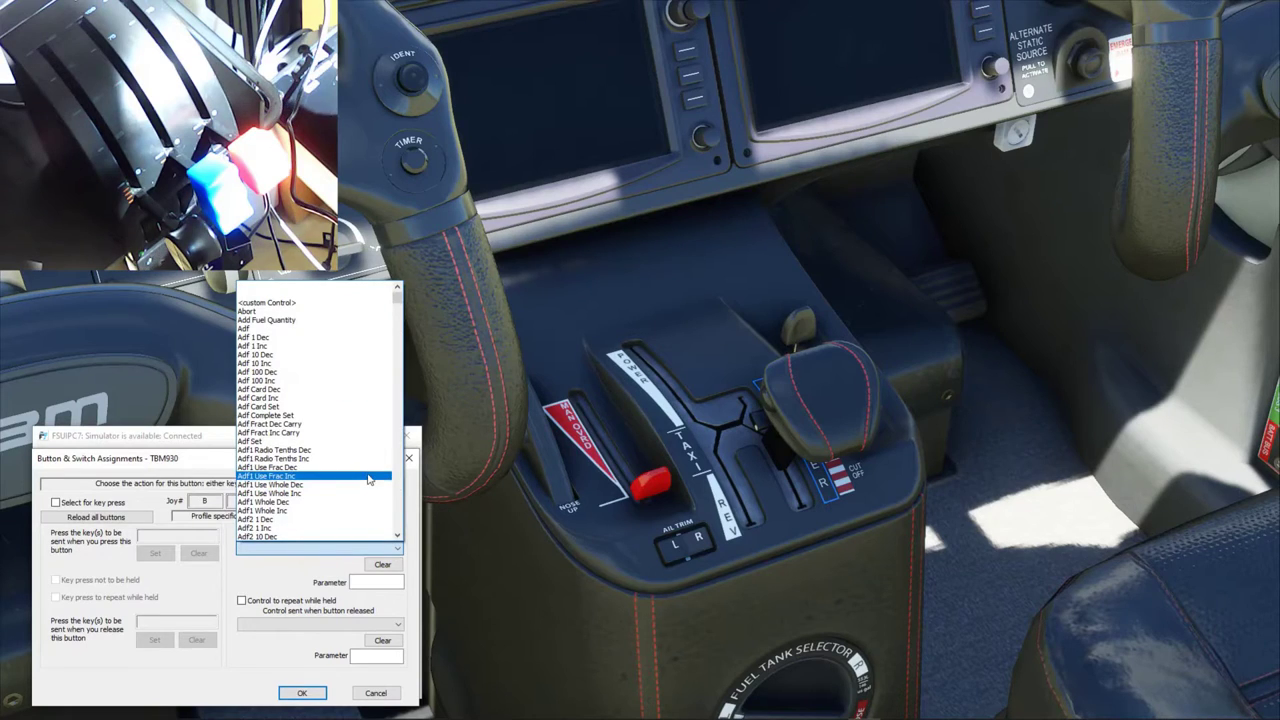
scroll(362, 484, "down", 2)
scroll(362, 484, "down", 8)
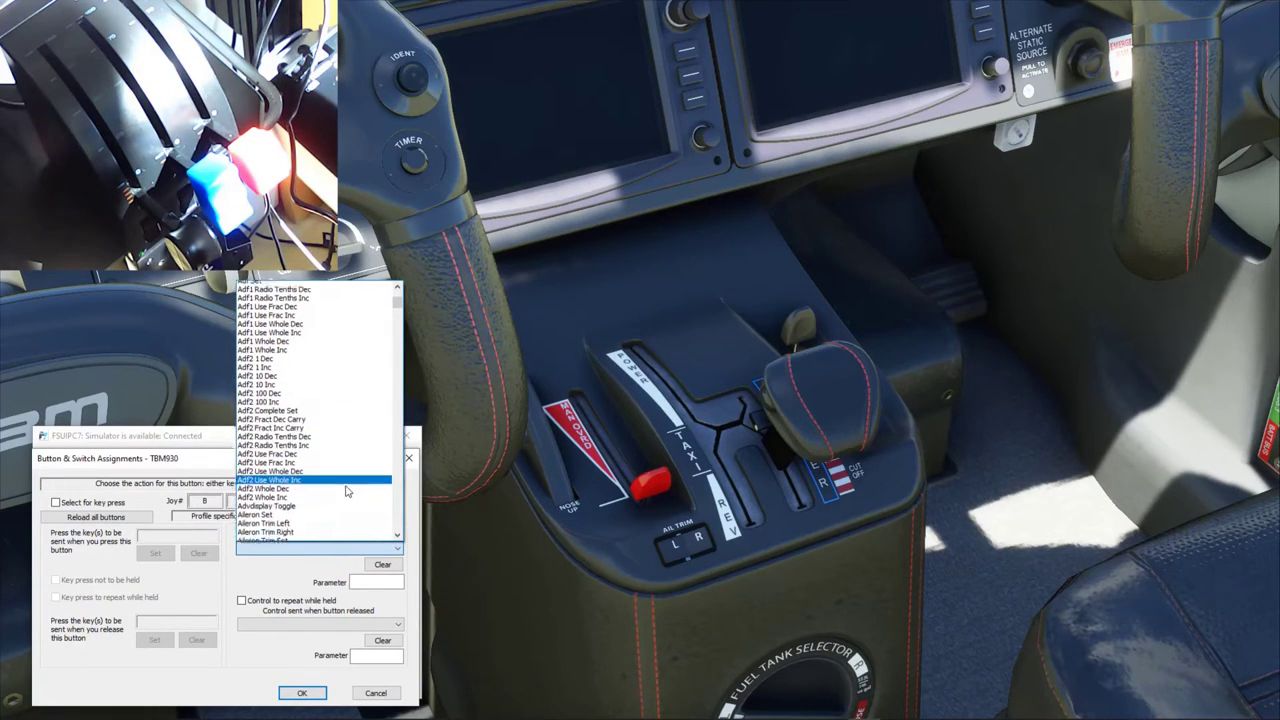
scroll(345, 487, "down", 3)
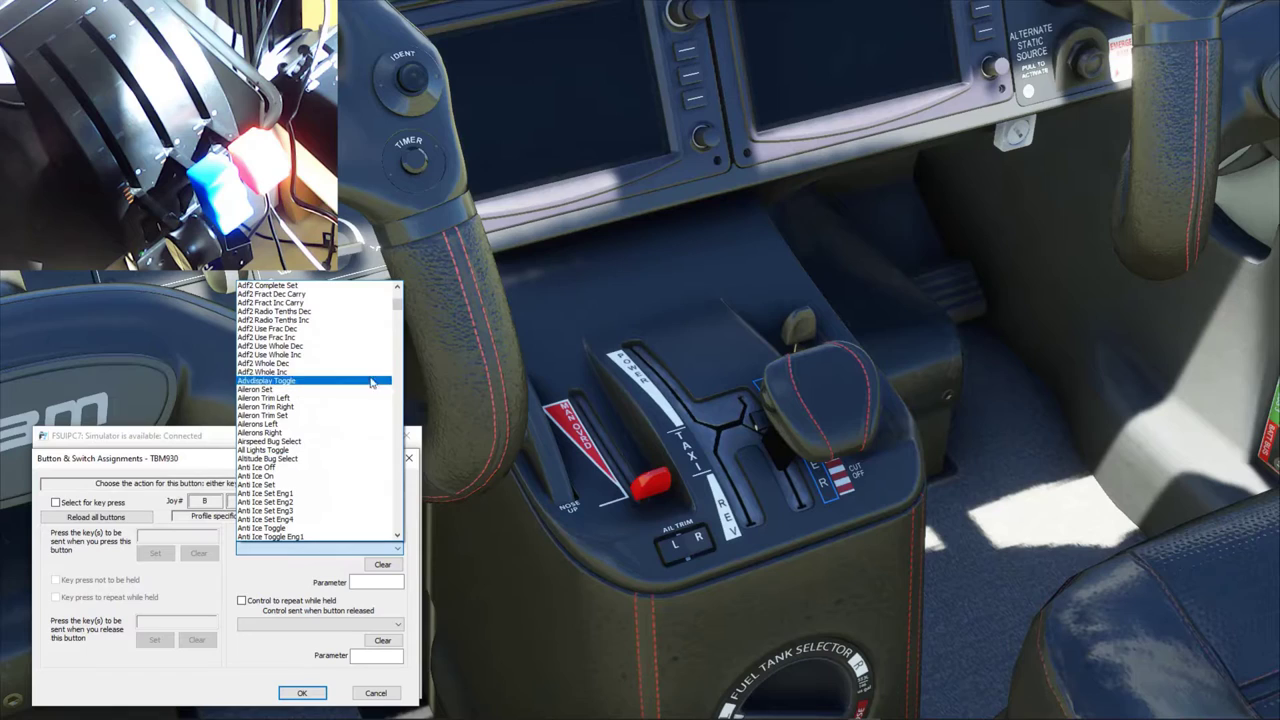
left_click_drag(398, 306, 388, 488)
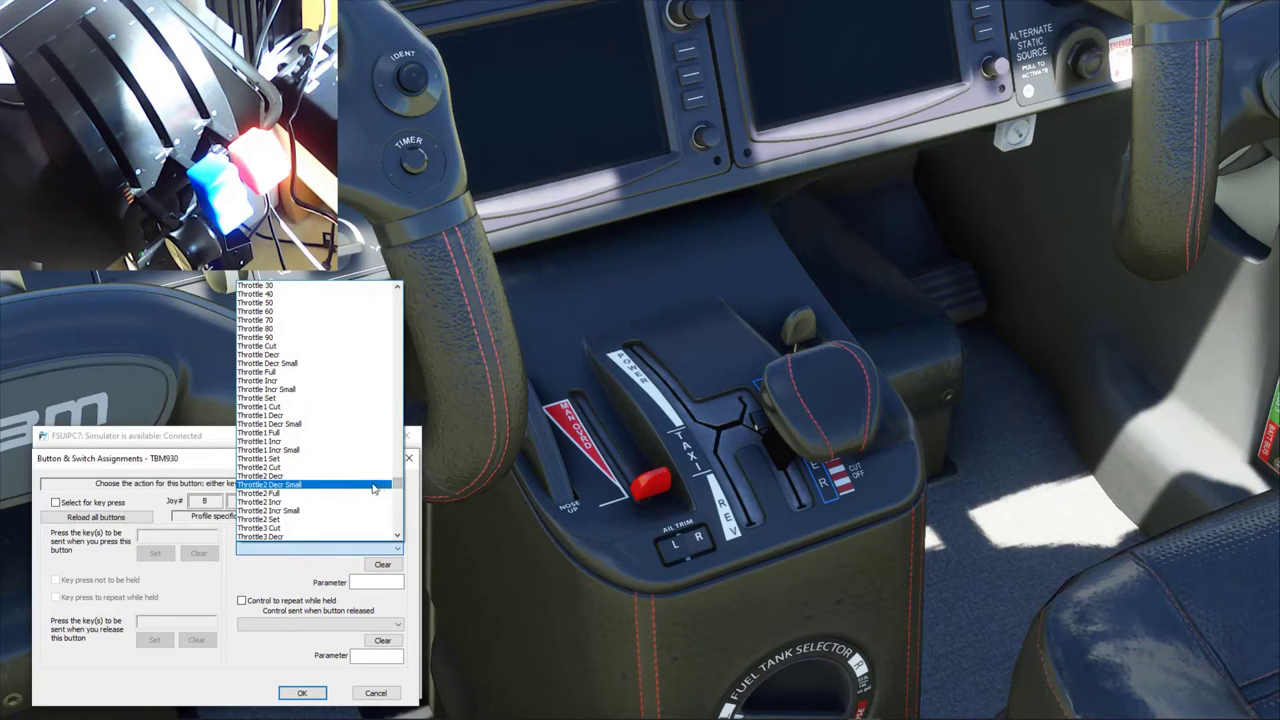
left_click(278, 415)
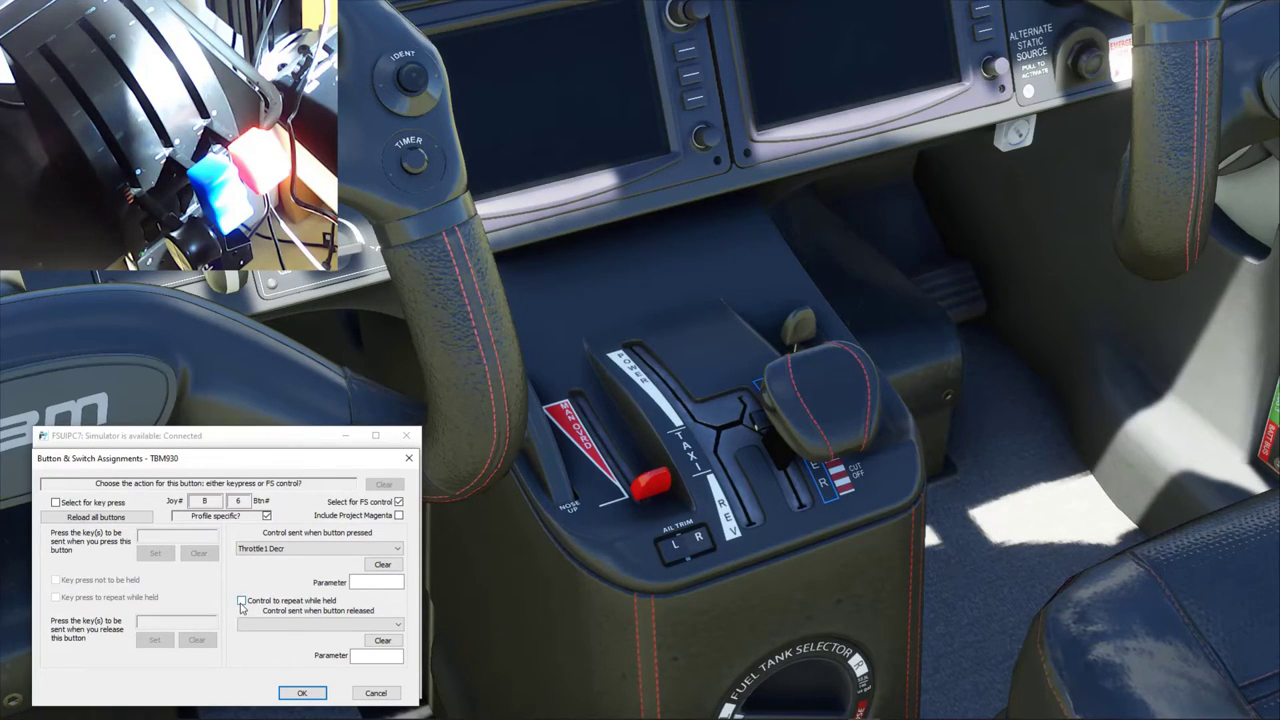
left_click(242, 602)
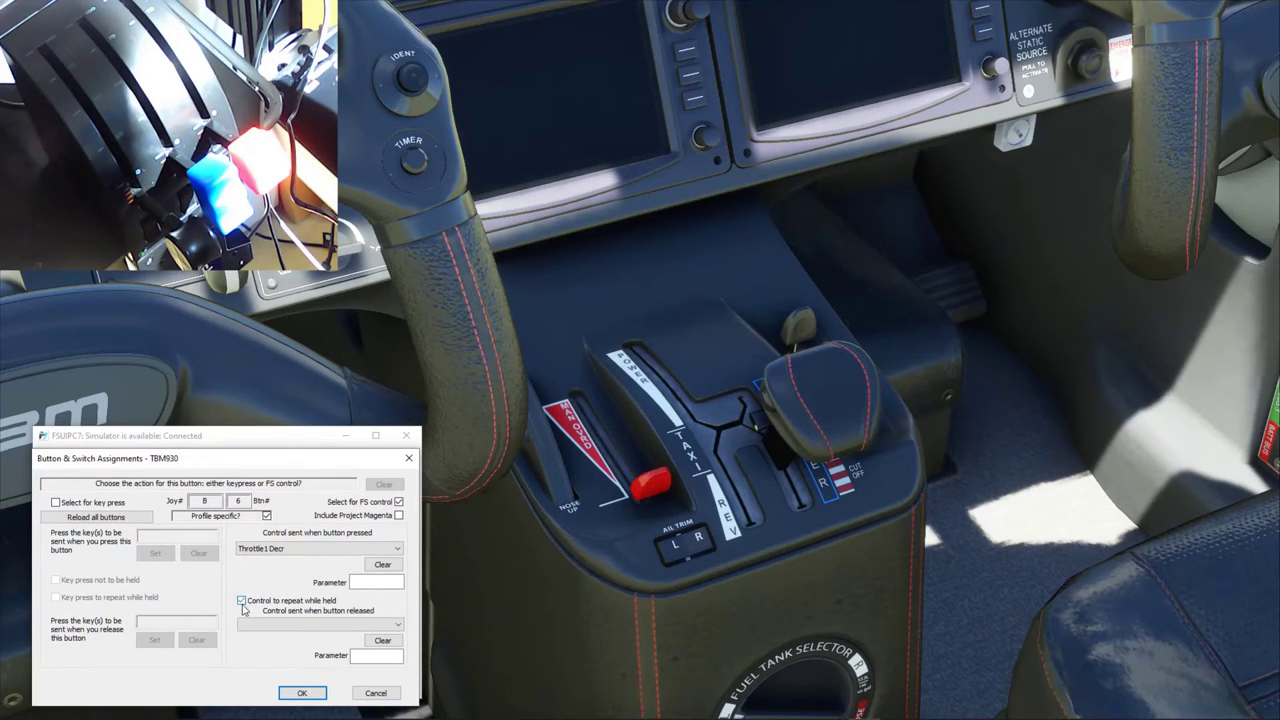
Assign Throttle1 Decr as the control sent when button 6 is released and save the button assignment.
left_click(379, 628)
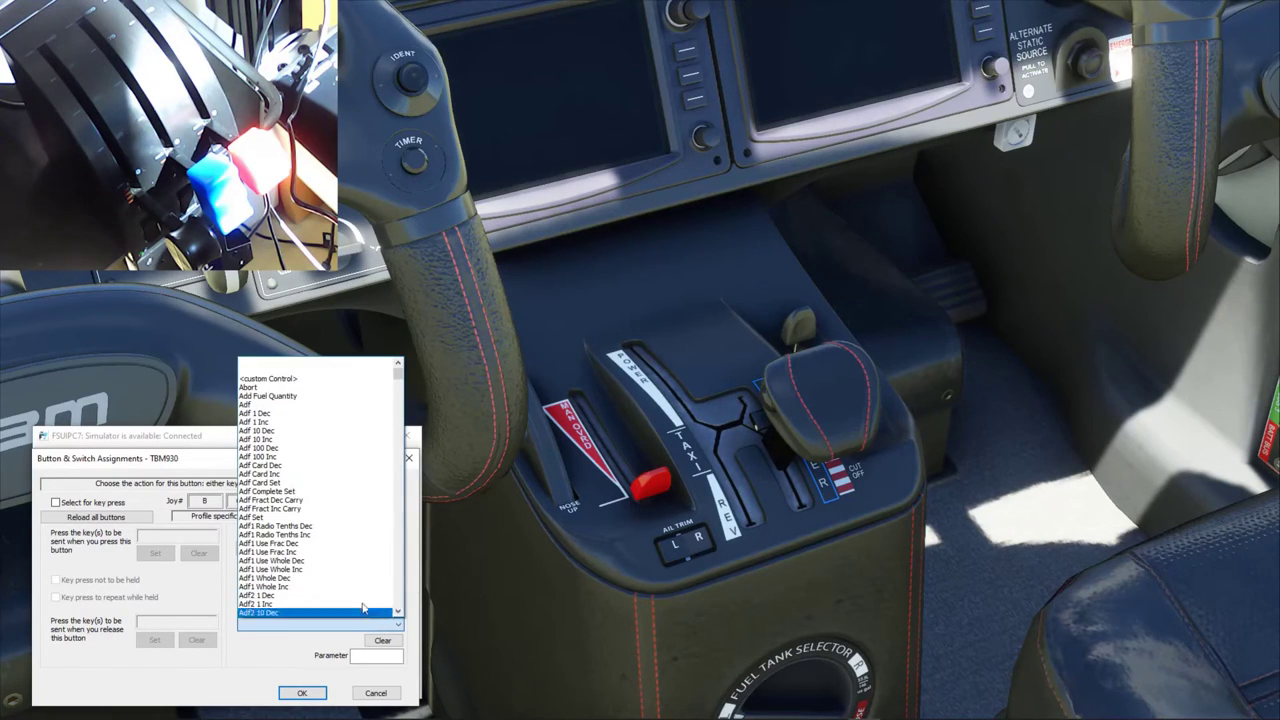
scroll(375, 505, "down", 5)
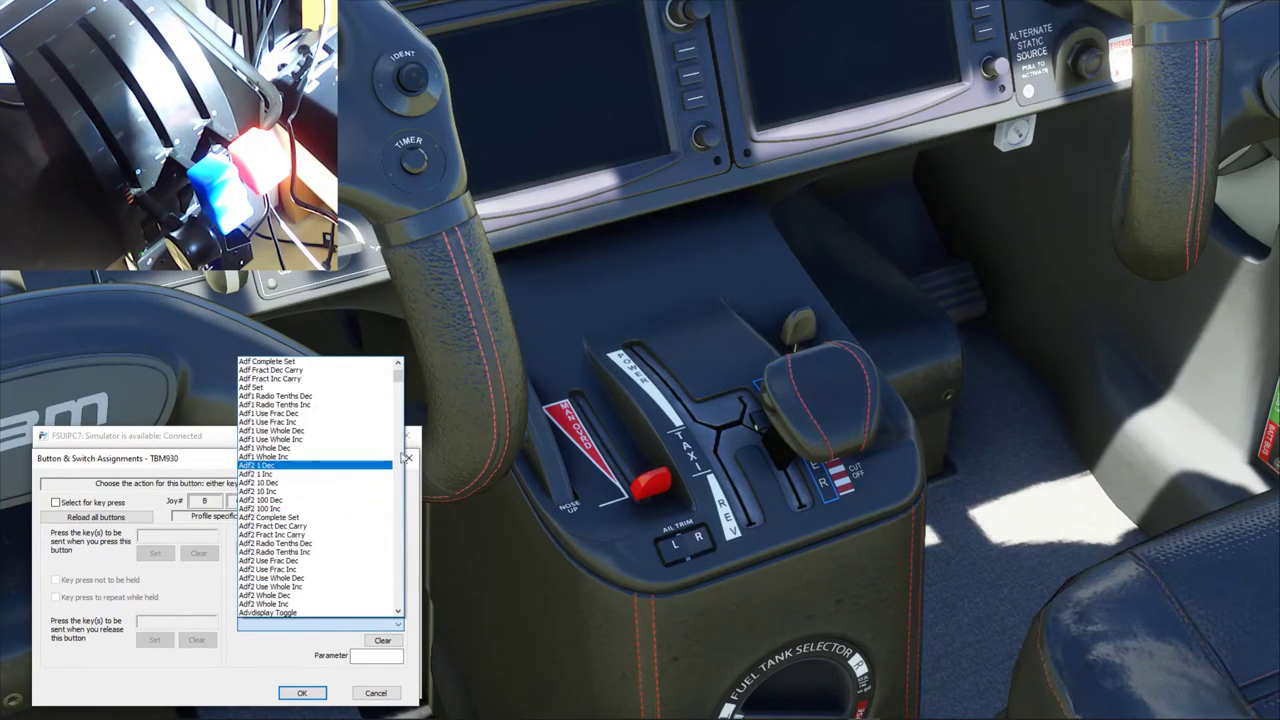
left_click_drag(398, 385, 390, 565)
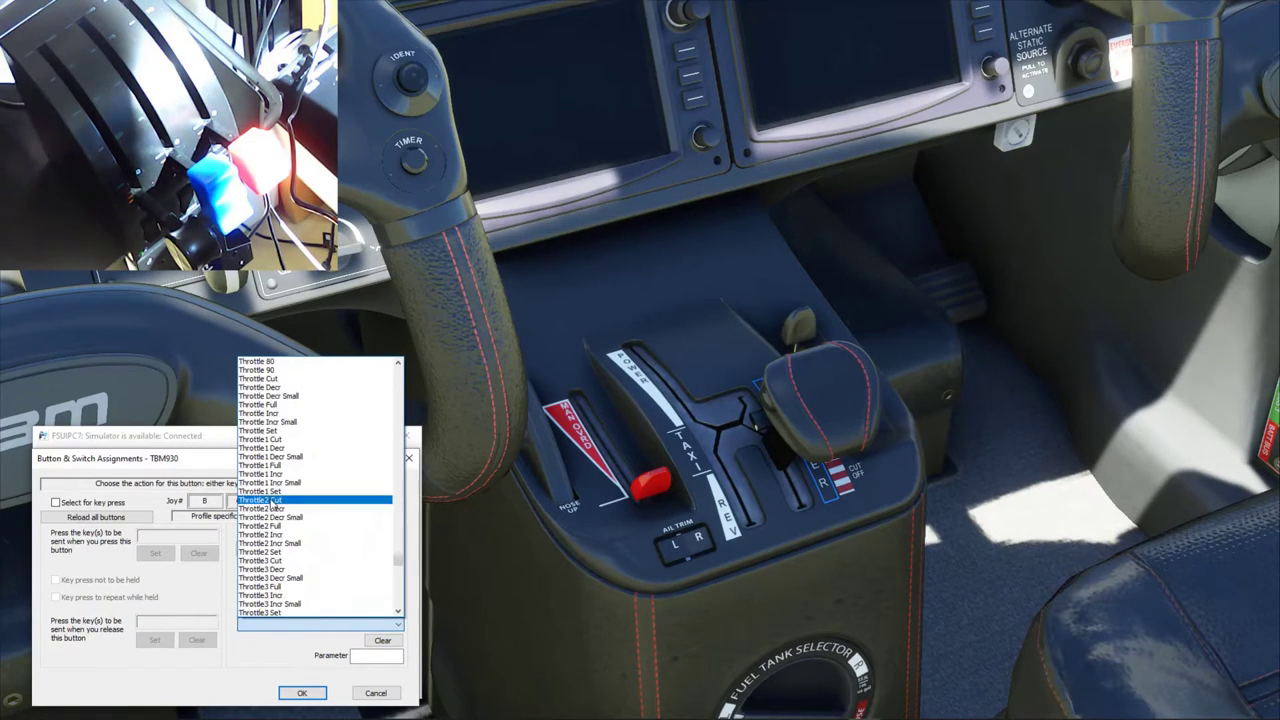
left_click(289, 449)
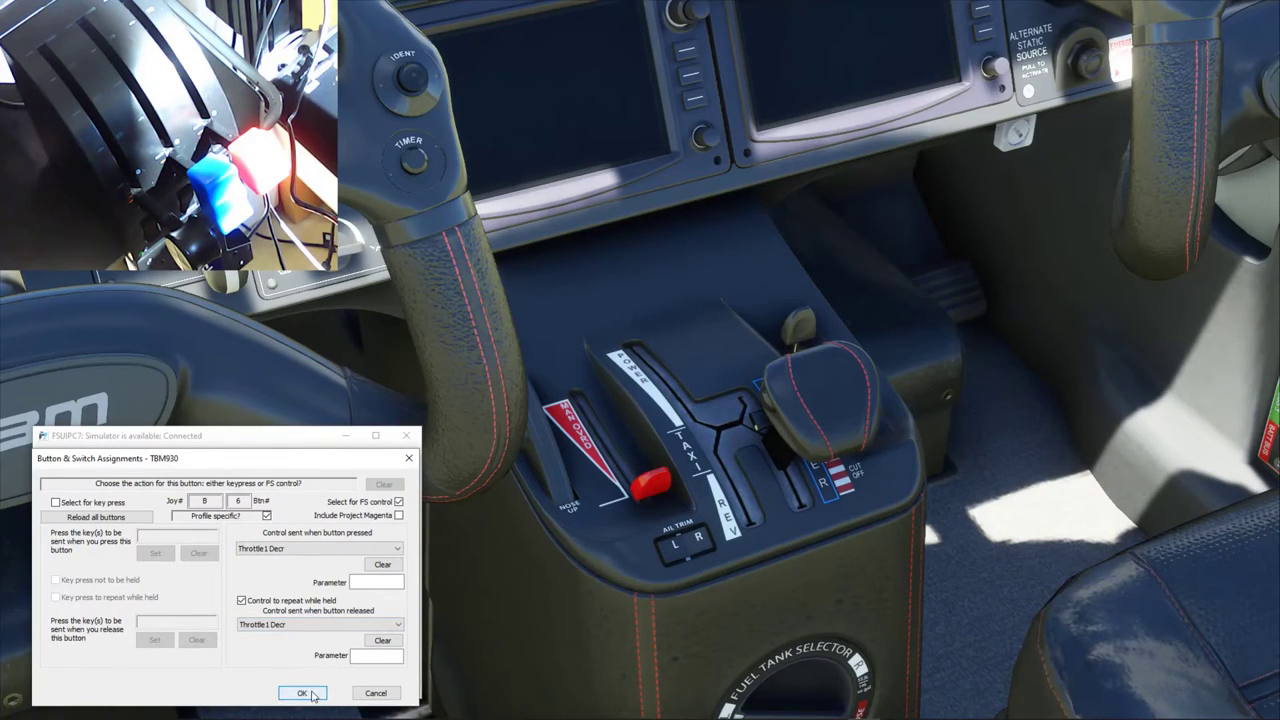
left_click(308, 692)
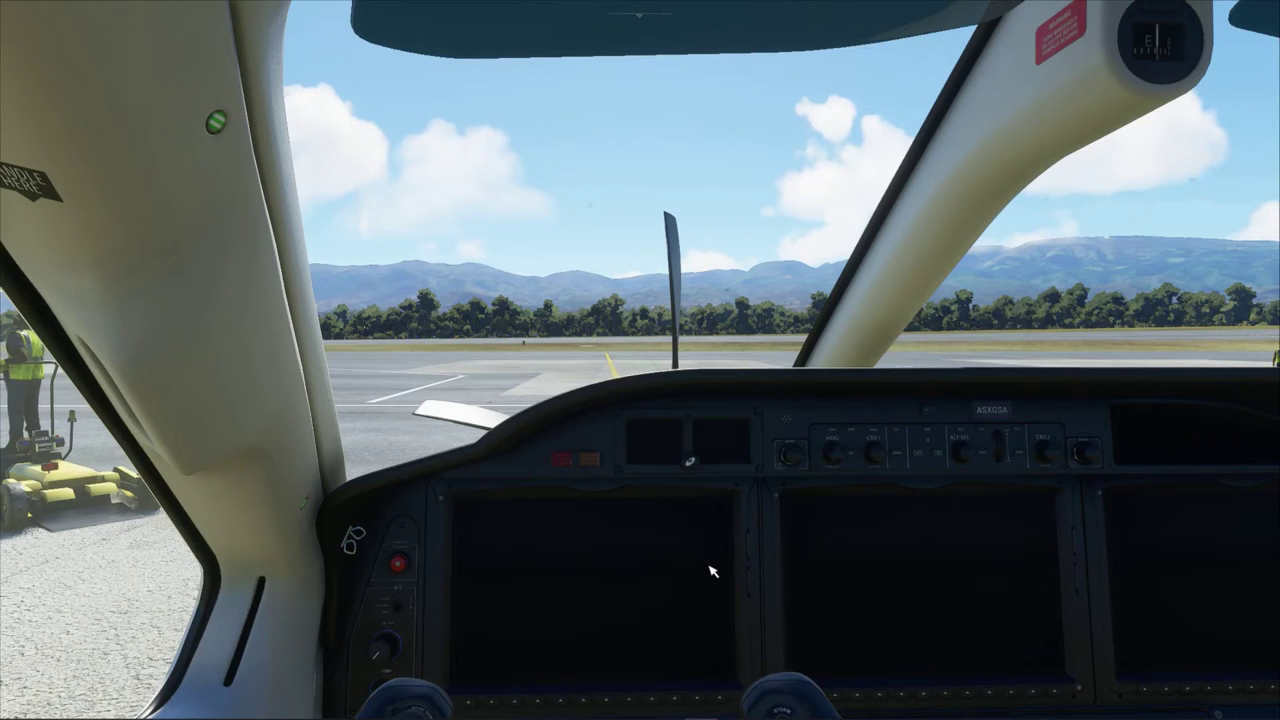
Switch to Microsoft Flight Simulator and open its controls options for the Saitek Pro Flight Throttle Quadrant.
key("Escape")
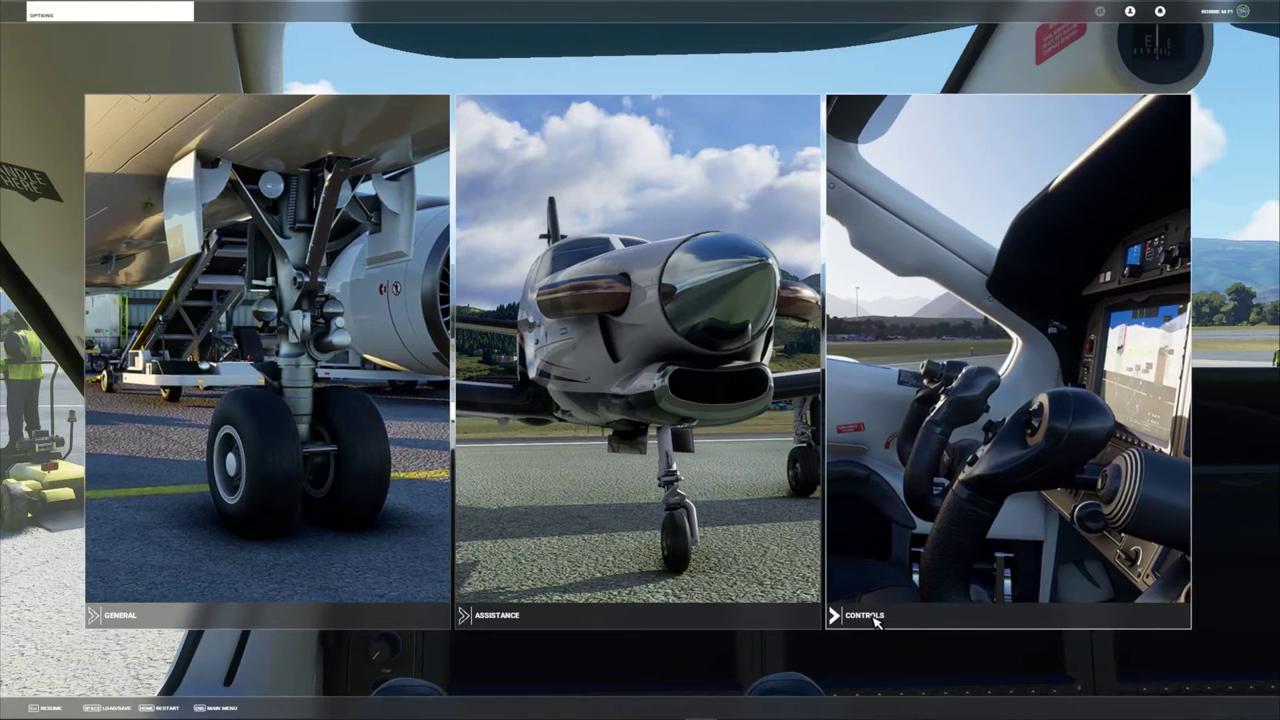
left_click(876, 620)
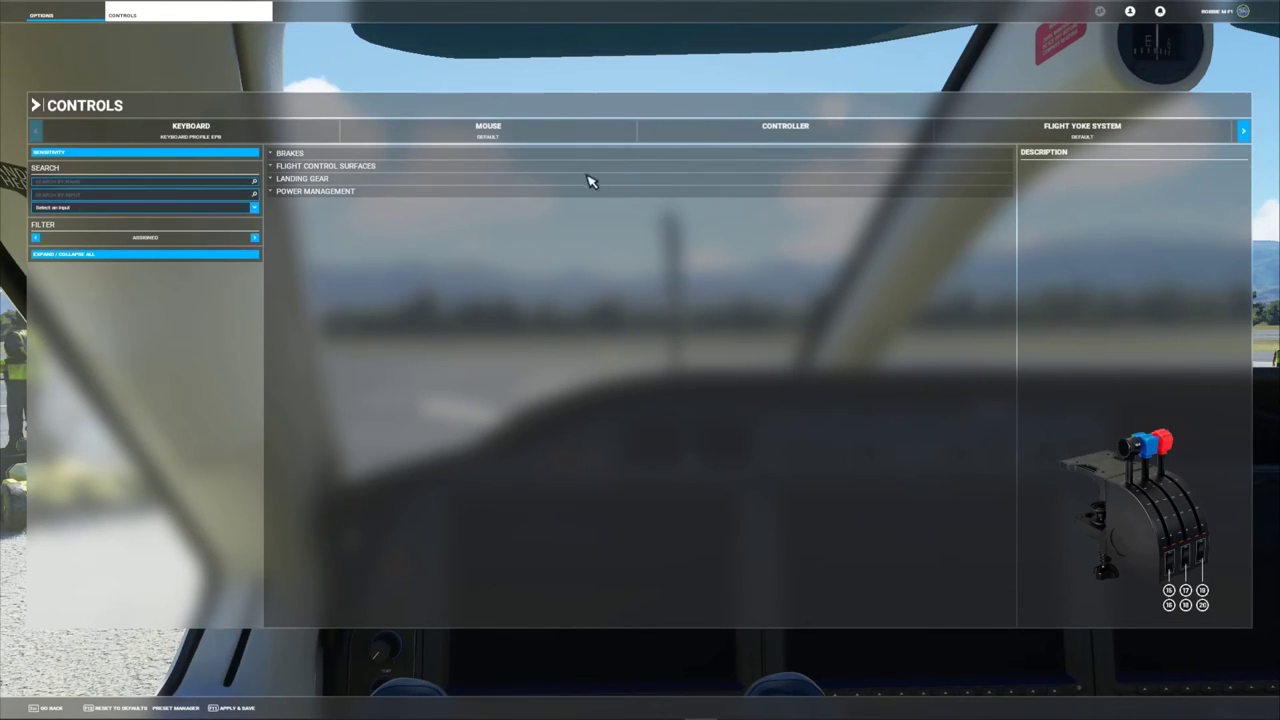
left_click(1245, 132)
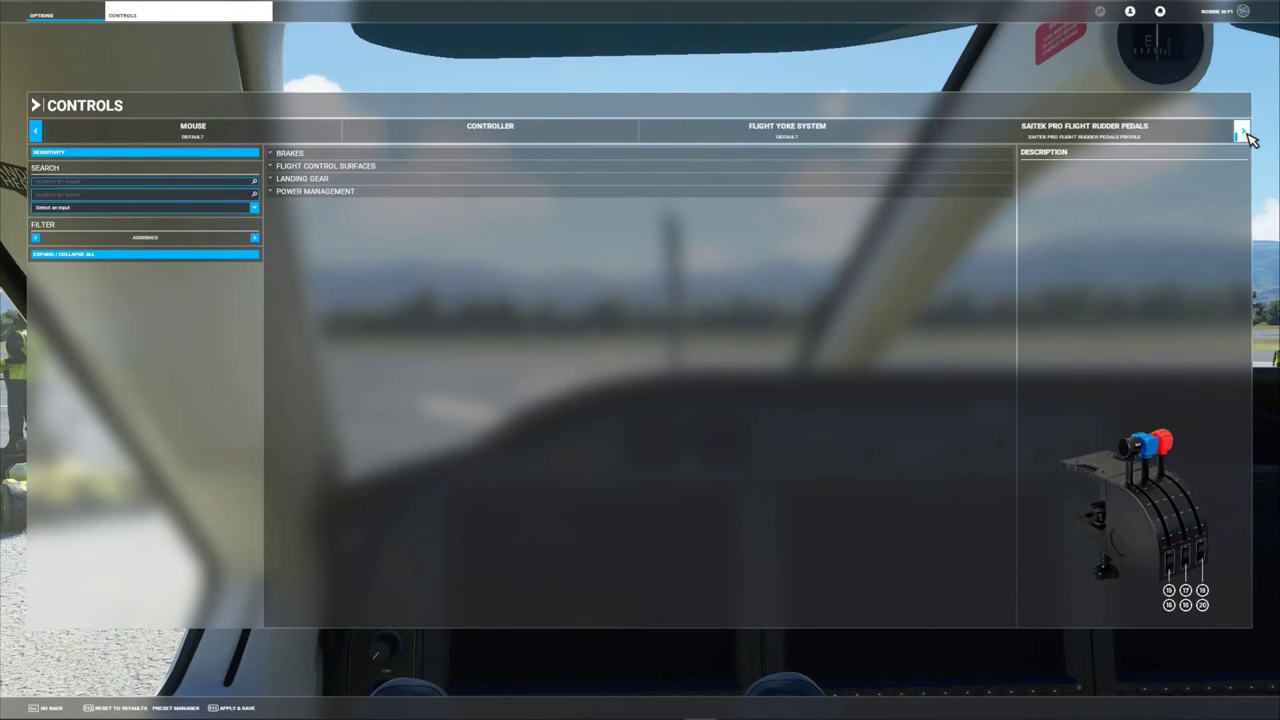
left_click(1245, 132)
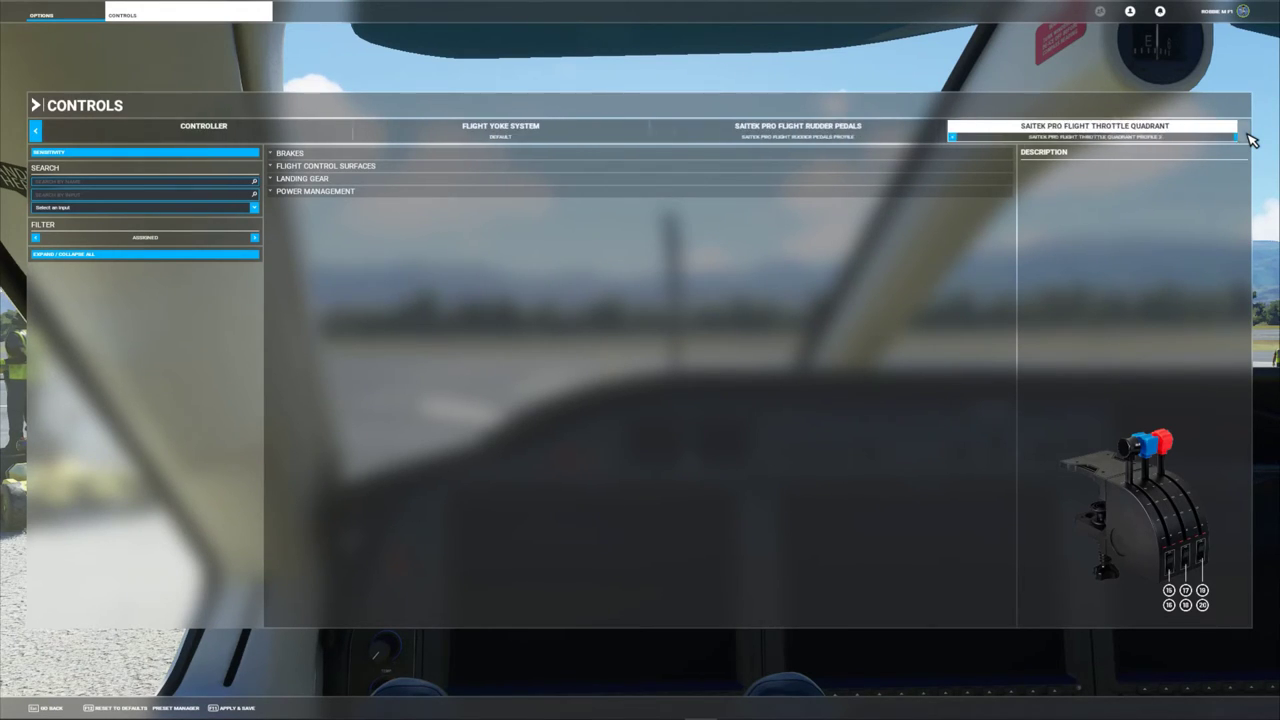
left_click(1083, 126)
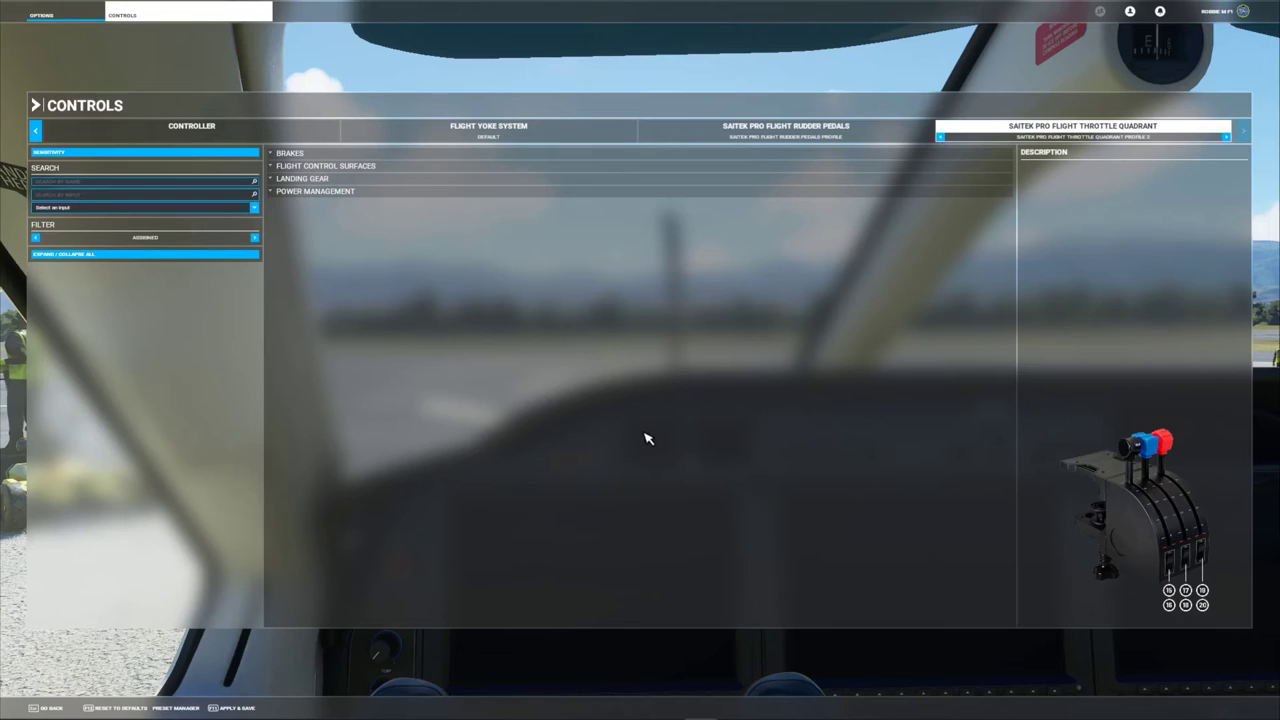
Expand the mixture, propeller and throttle bindings under Power Management and clear the input assigned to Throttle Axis.
left_click(279, 192)
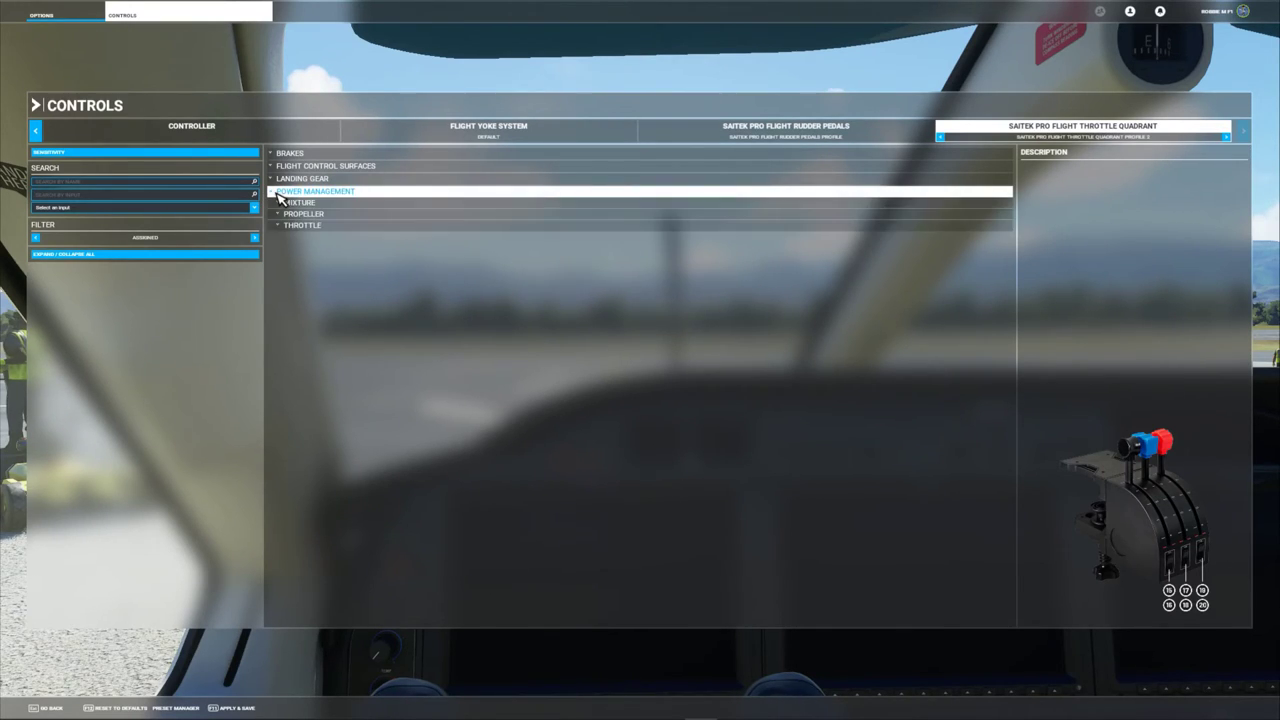
left_click(292, 203)
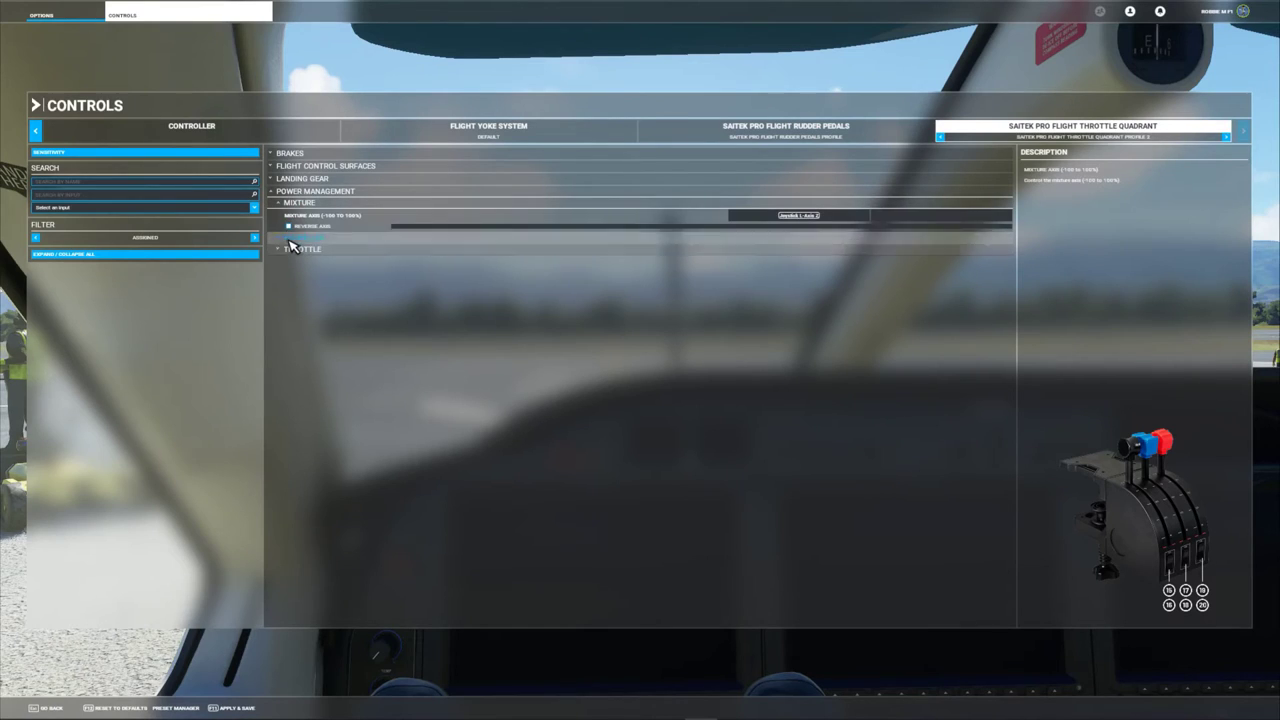
left_click(288, 239)
left_click(284, 274)
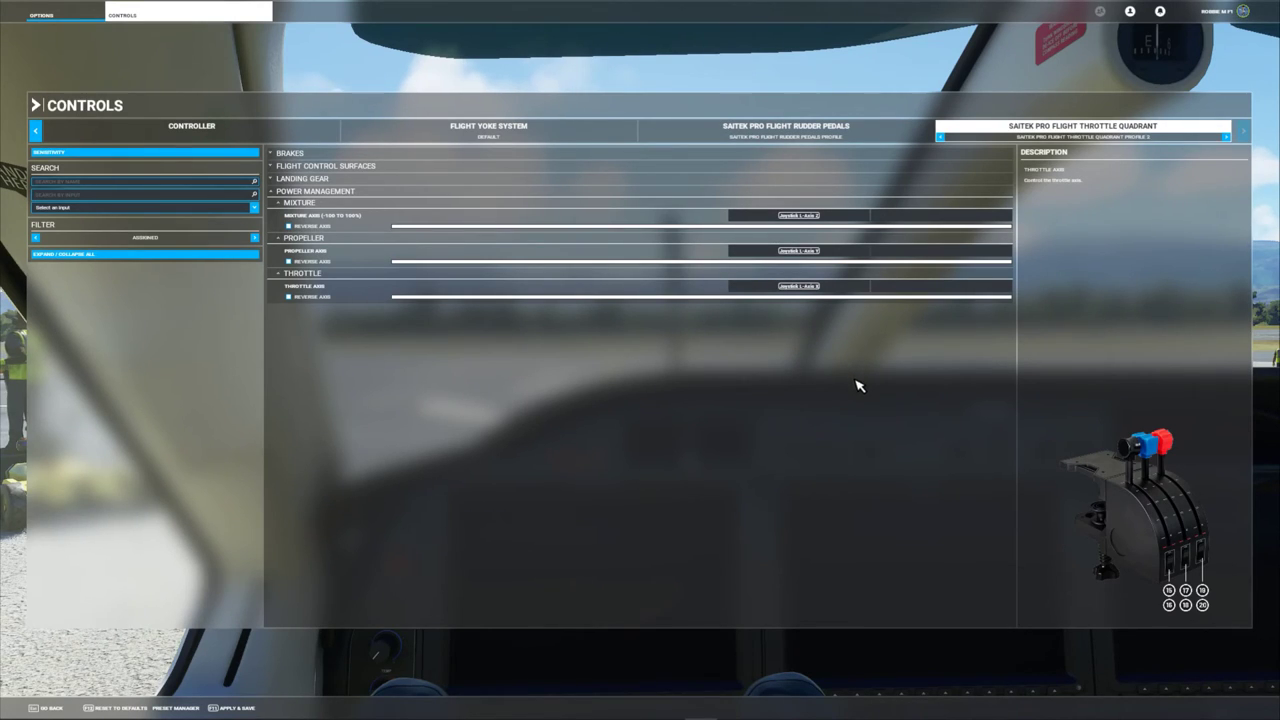
left_click(838, 292)
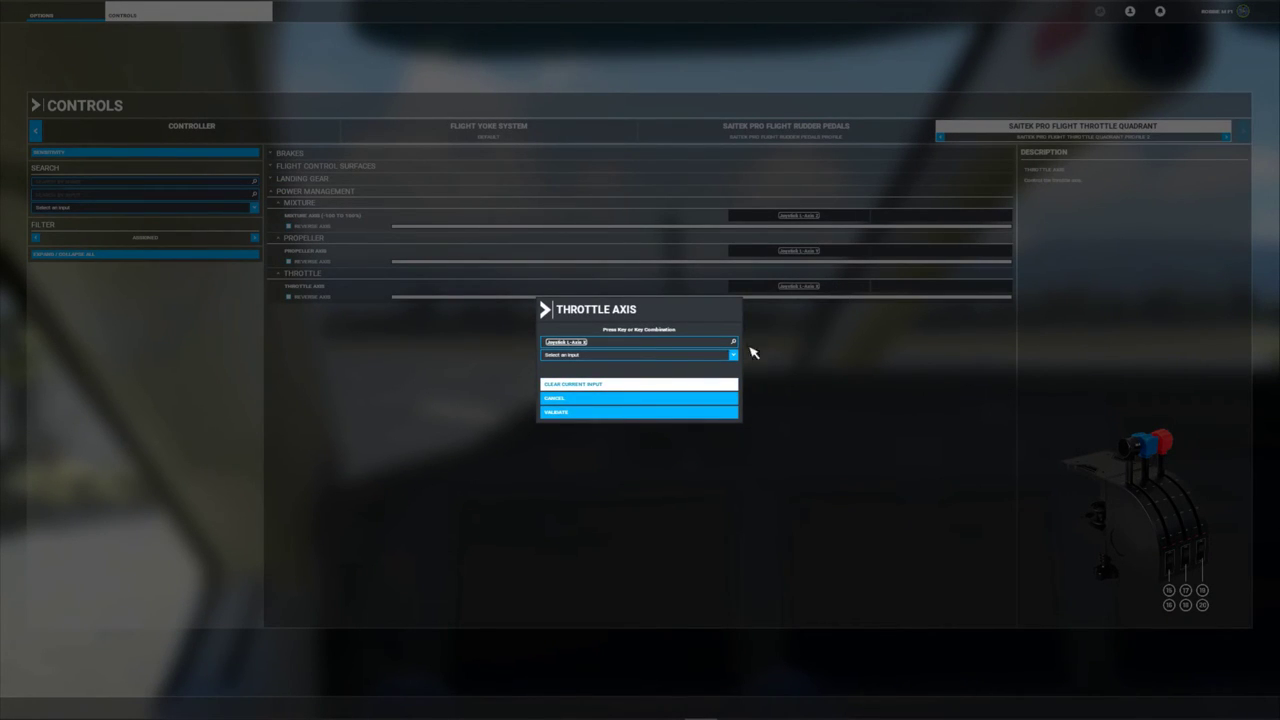
left_click(585, 384)
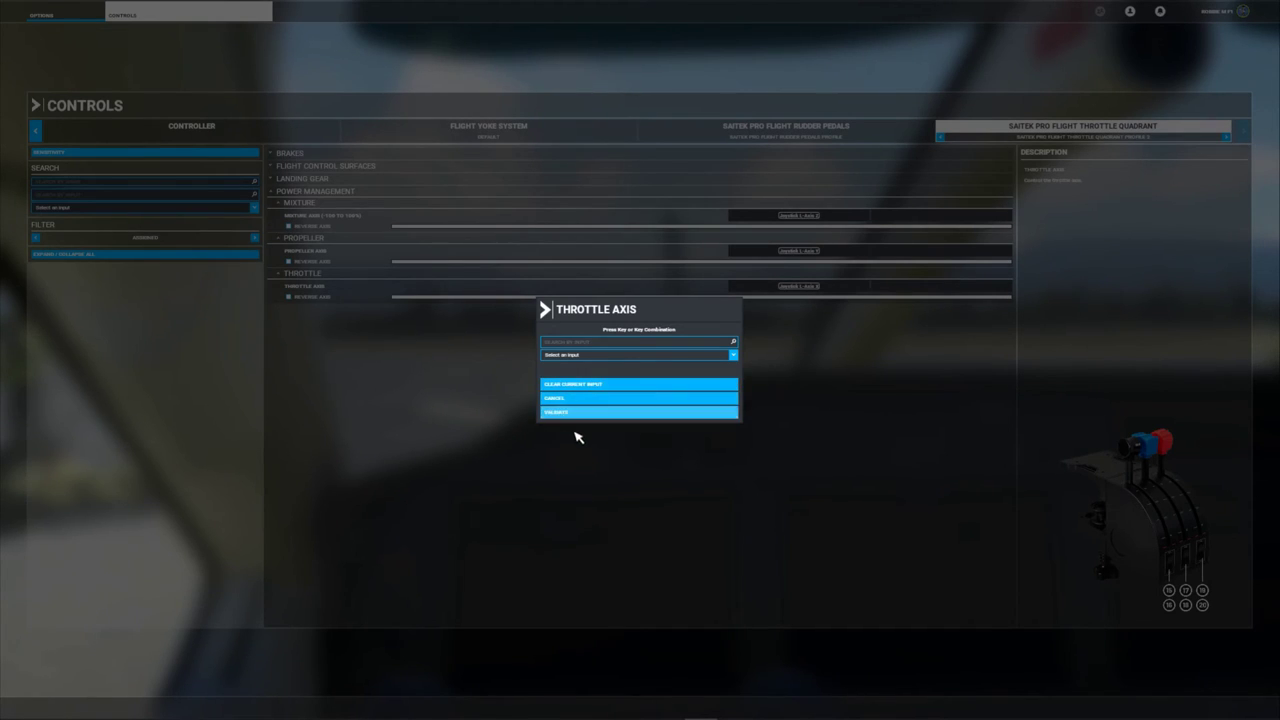
left_click(573, 413)
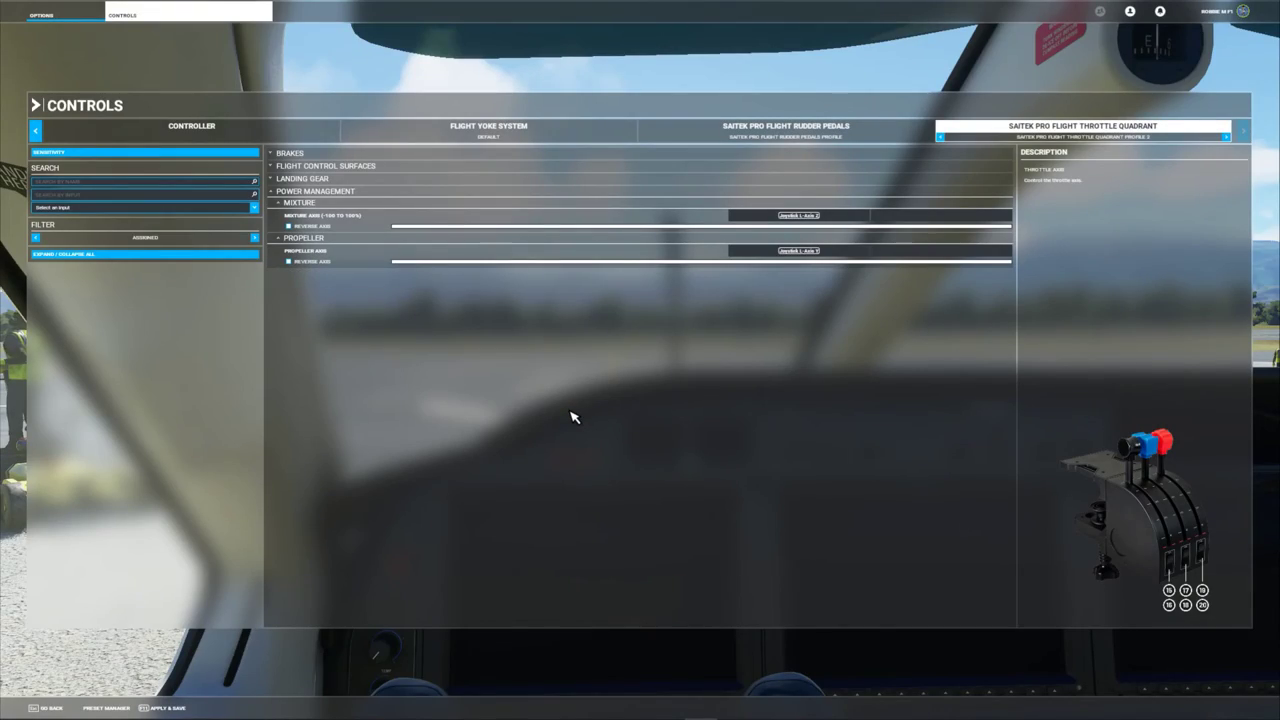
Clear the inputs assigned to Propeller Axis and Mixture Axis (-100 to 100%), validating each change.
left_click(834, 252)
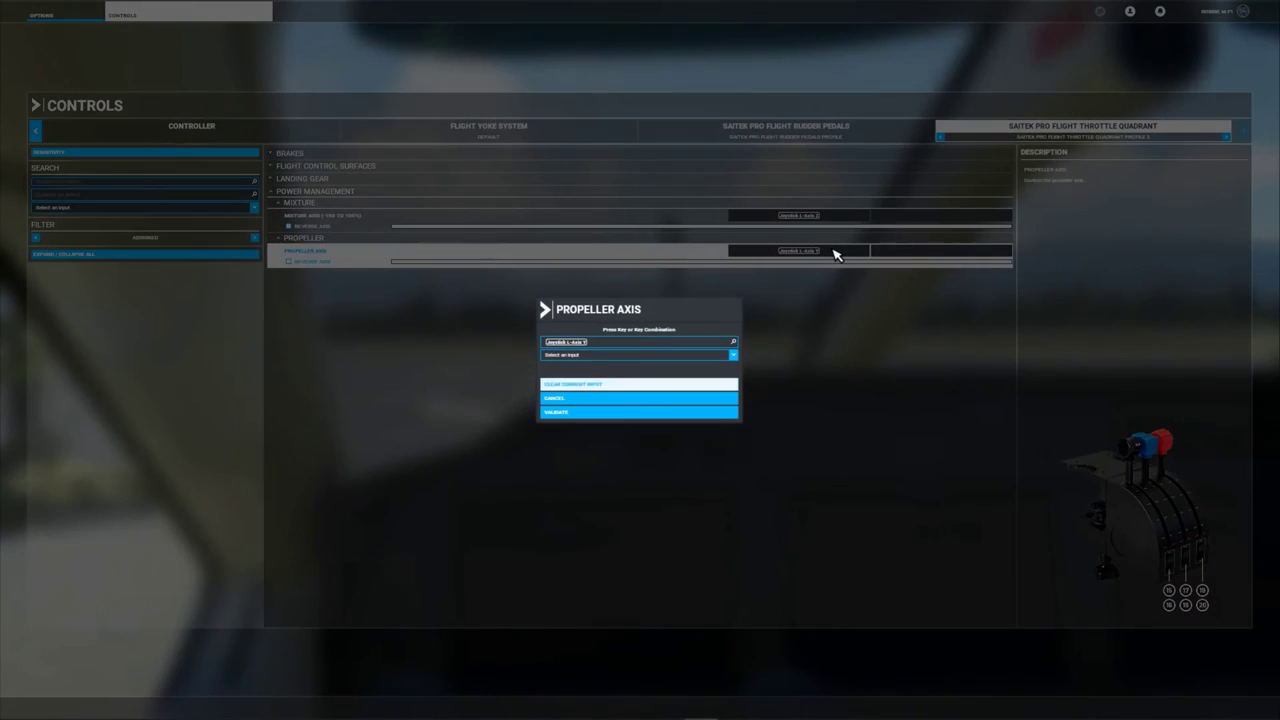
left_click(590, 388)
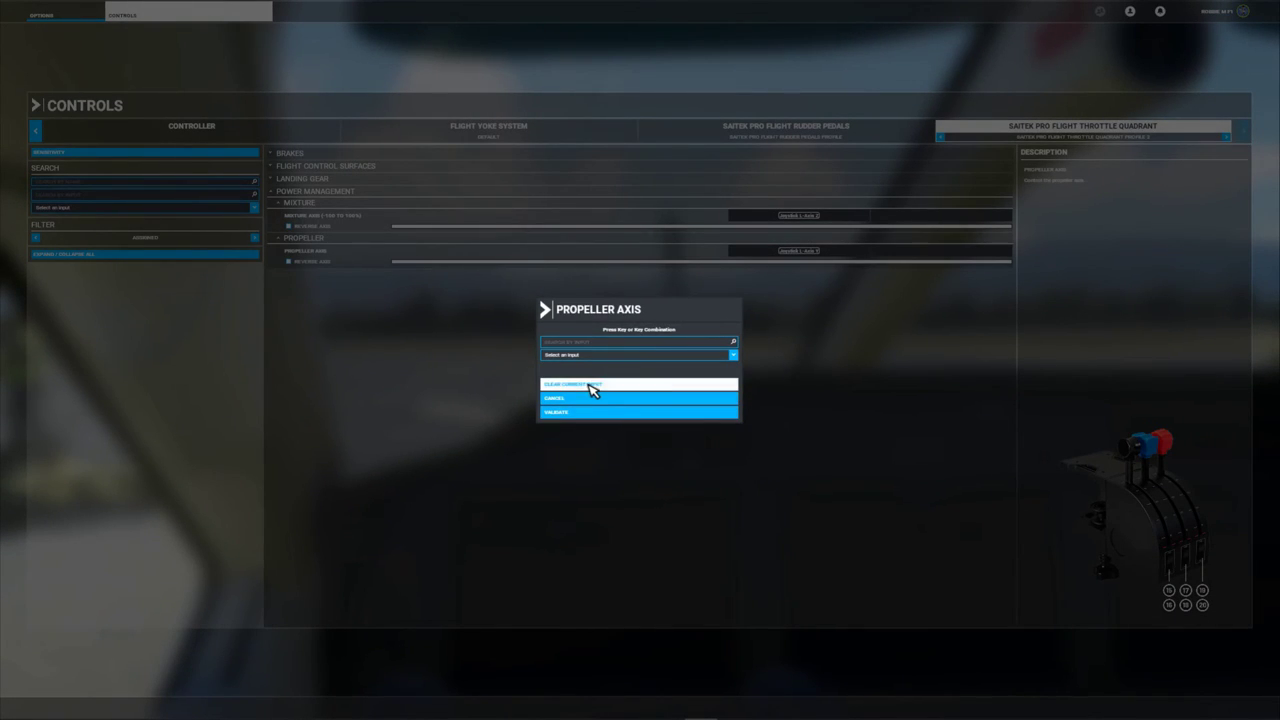
left_click(582, 414)
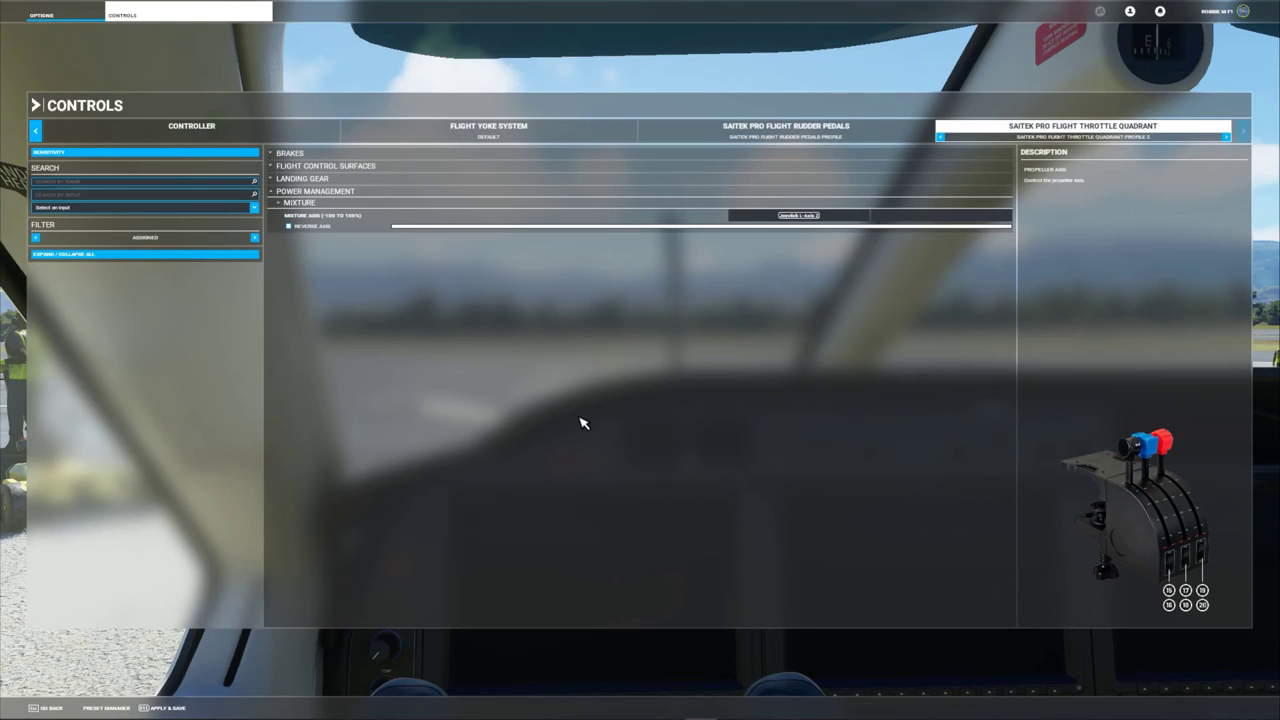
left_click(855, 219)
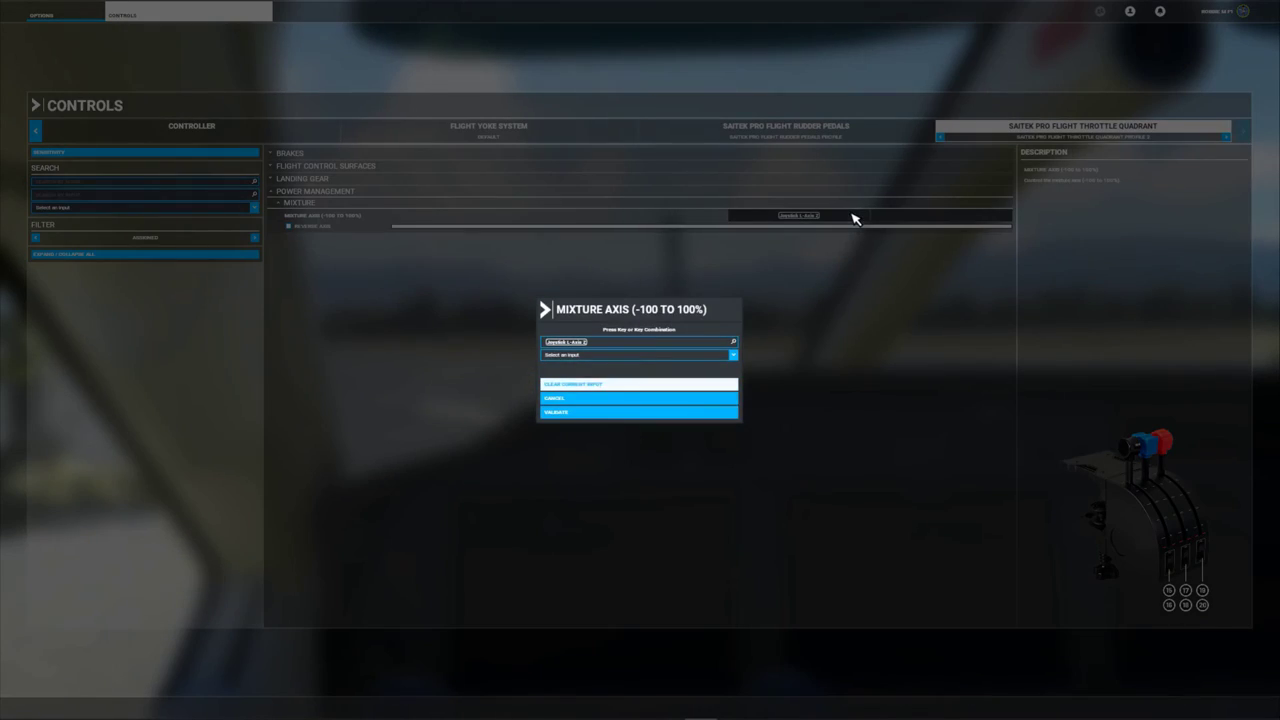
left_click(577, 386)
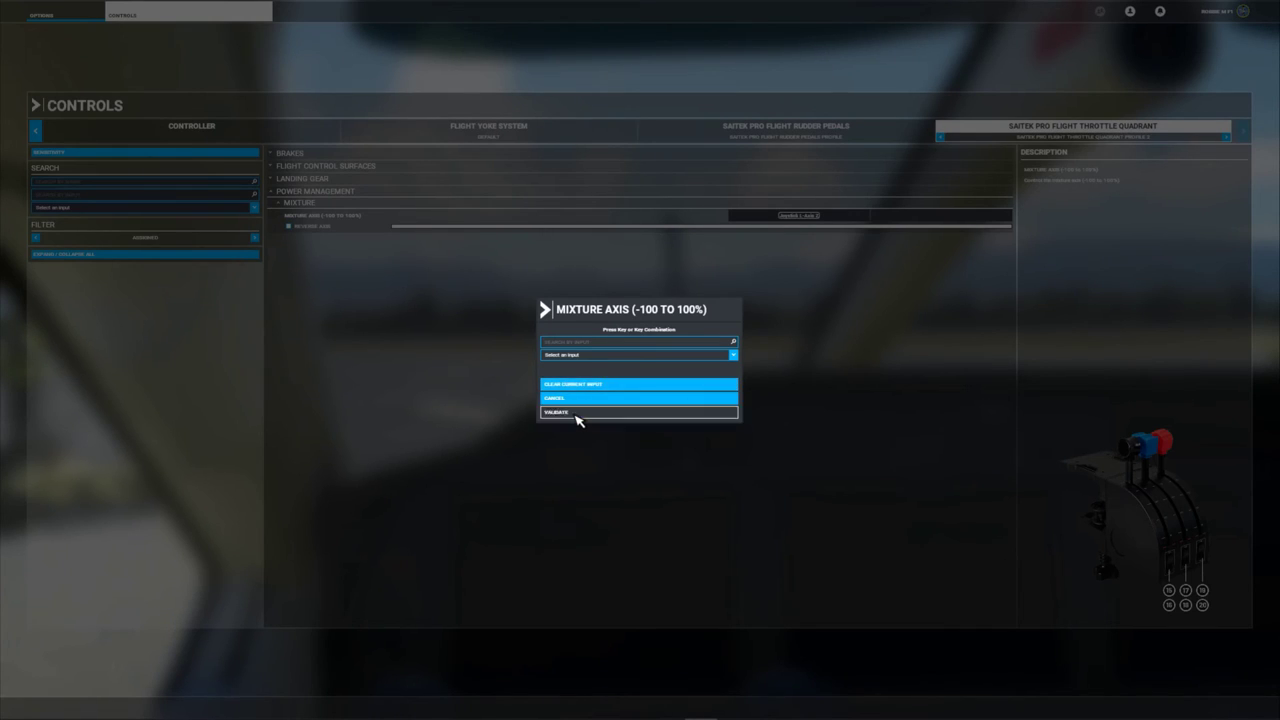
left_click(577, 412)
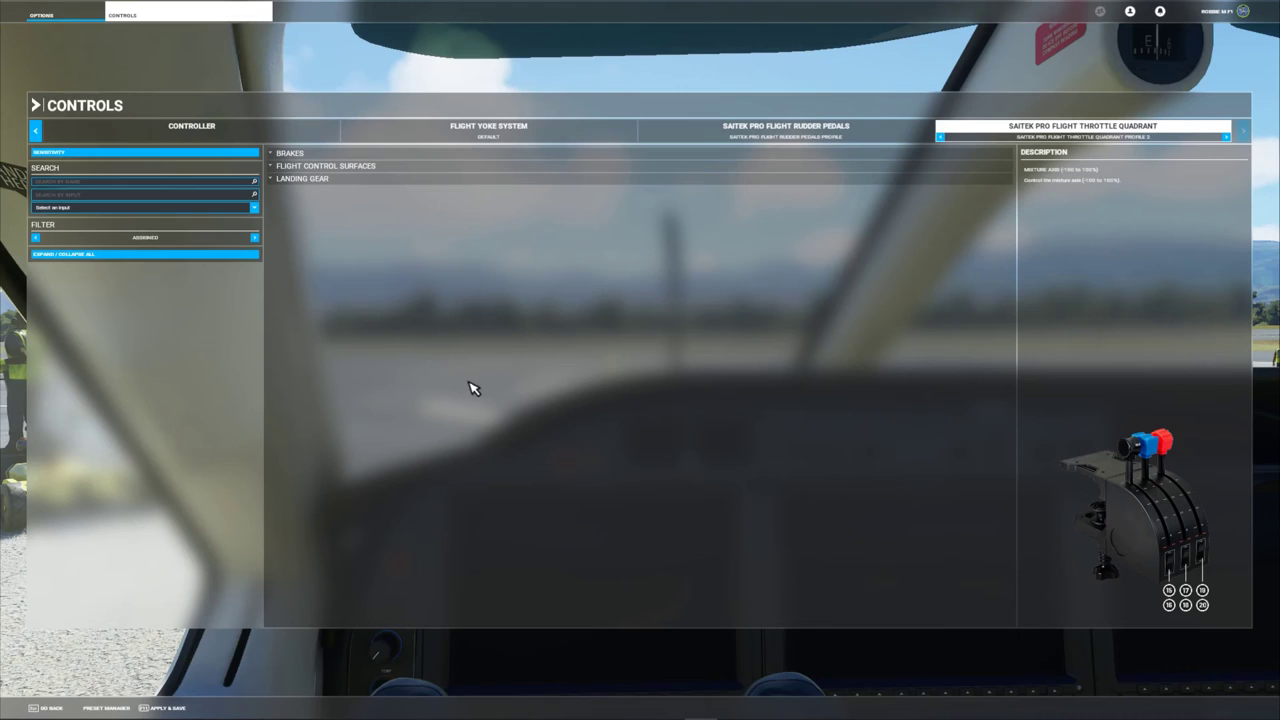
Open the preset manager for Saitek Pro Flight Throttle Quadrant Profile 2 and request a reset of the profile to default values.
left_click(122, 709)
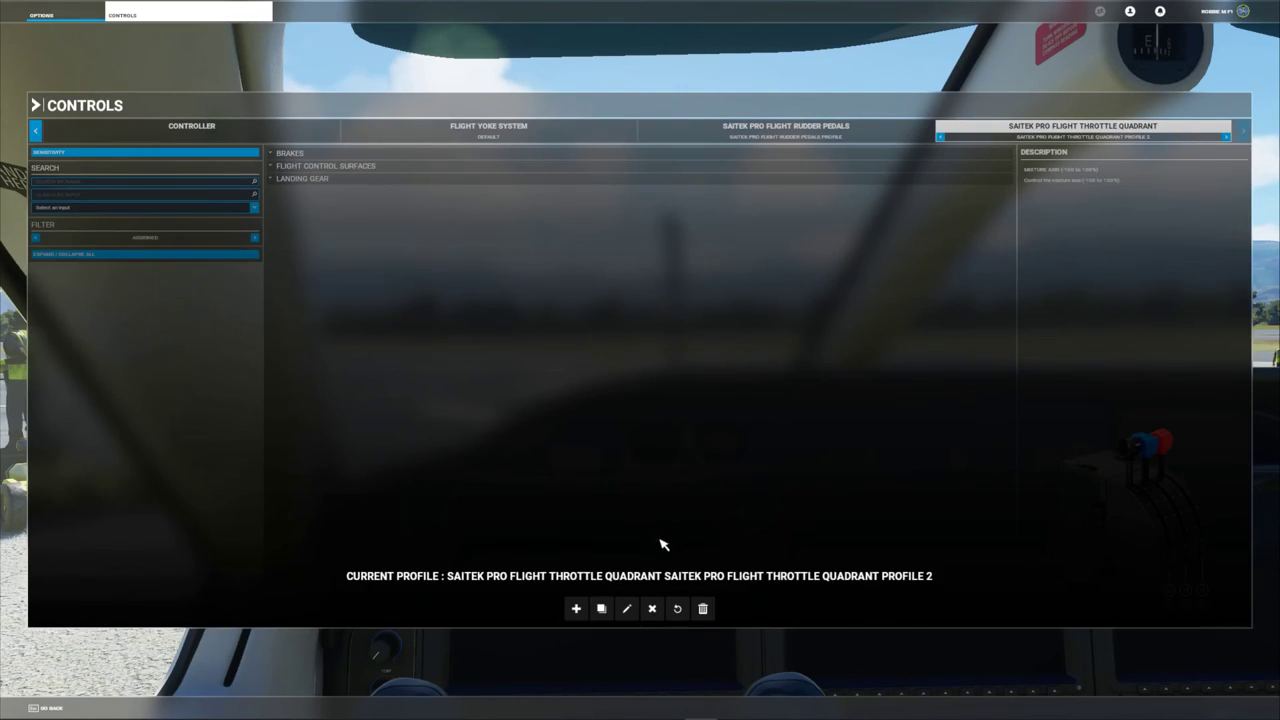
left_click(677, 609)
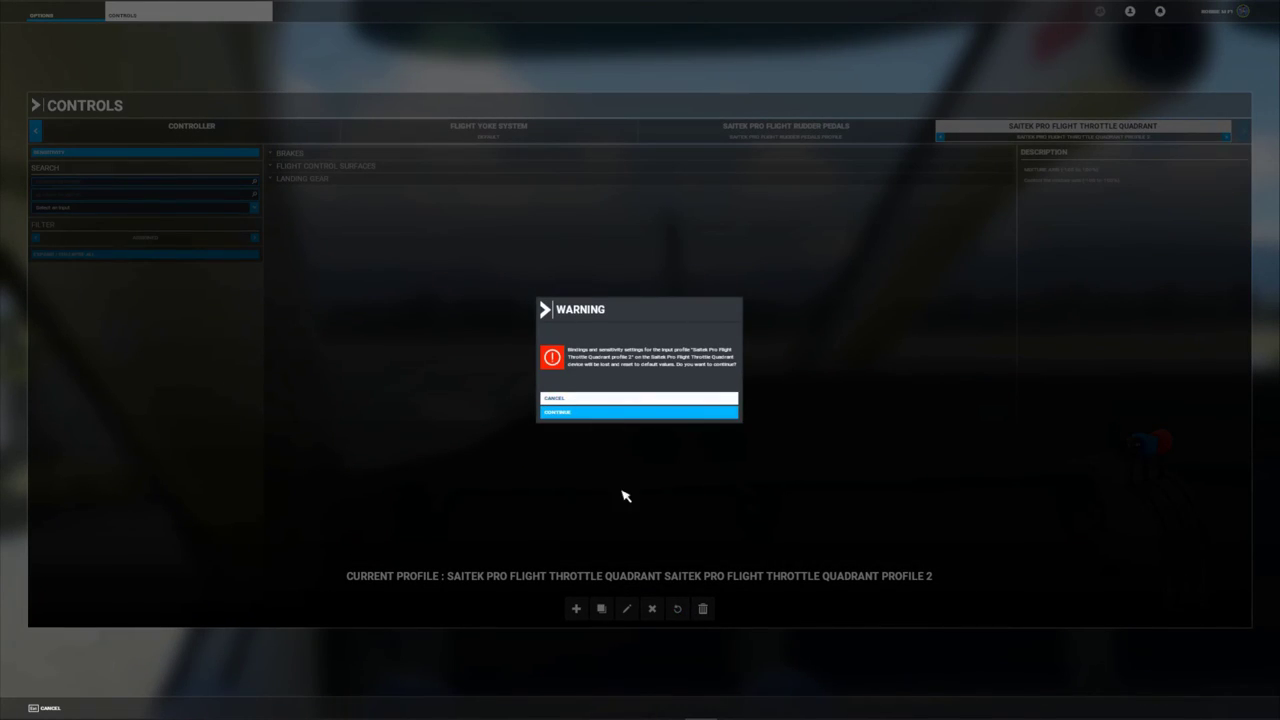